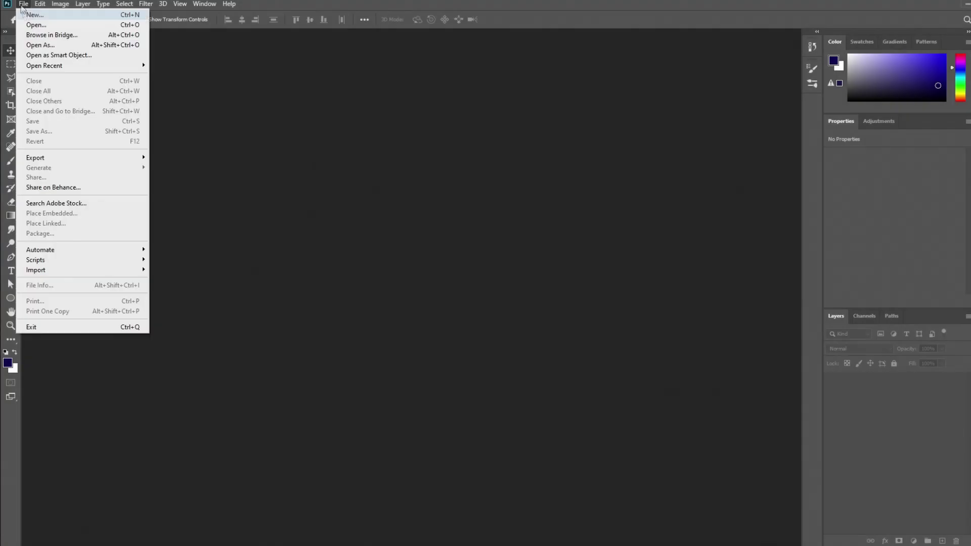
- Open the parchment texture and create a new 2560×1440 canvas
left_click(35, 25)
left_click(124, 213)
left_click(411, 400)
left_click(30, 15)
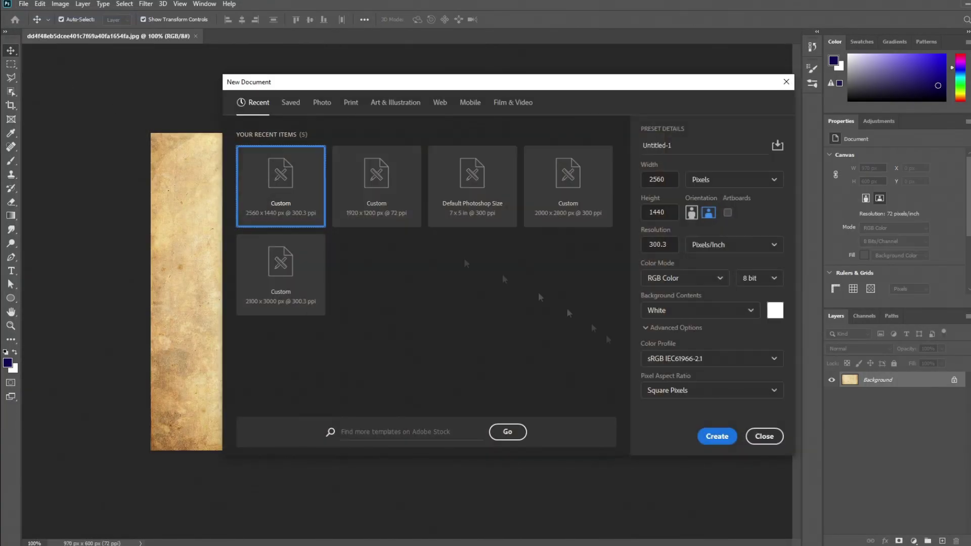
left_click(832, 506)
- Copy the parchment image onto the new canvas and close the parchment's window
left_click_drag(162, 34, 566, 84)
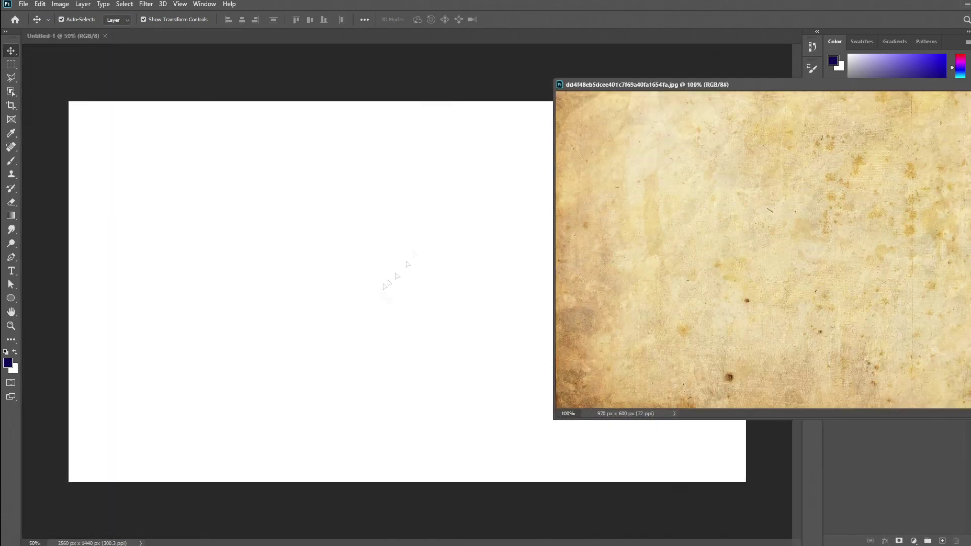
left_click_drag(632, 252, 383, 294)
left_click_drag(758, 85, 619, 87)
left_click(926, 90)
- Convert the parchment to a smart object and stretch it edge to edge across the canvas
right_click(896, 385)
left_click(829, 245)
left_click_drag(401, 320, 151, 304)
mouse_move(325, 303)
left_mouse_down()
mouse_move(684, 277)
mouse_move(747, 293)
left_mouse_up()
left_click_drag(619, 283, 619, 277)
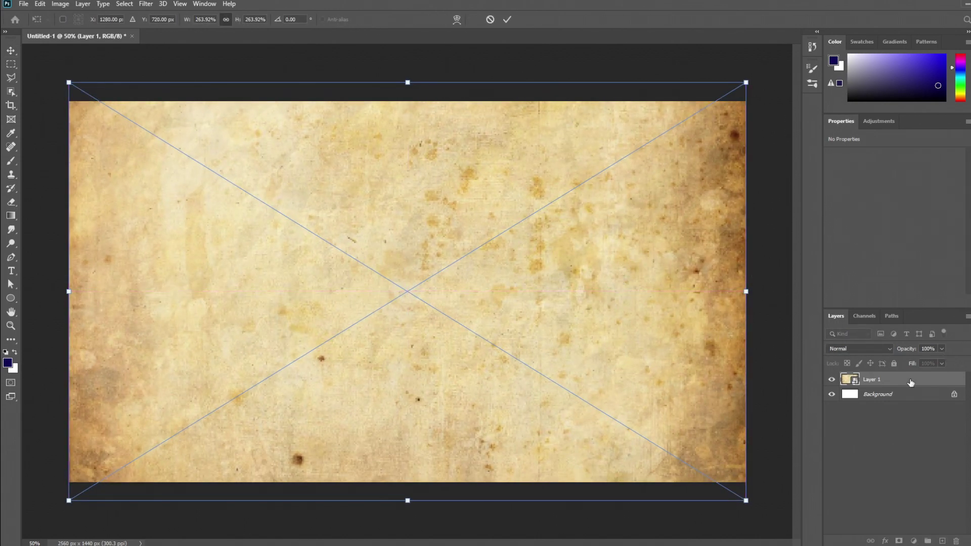
key("Return")
- Open the john-wick portrait photo
left_click(24, 3)
left_click(31, 25)
left_click(205, 206)
double_click(204, 206)
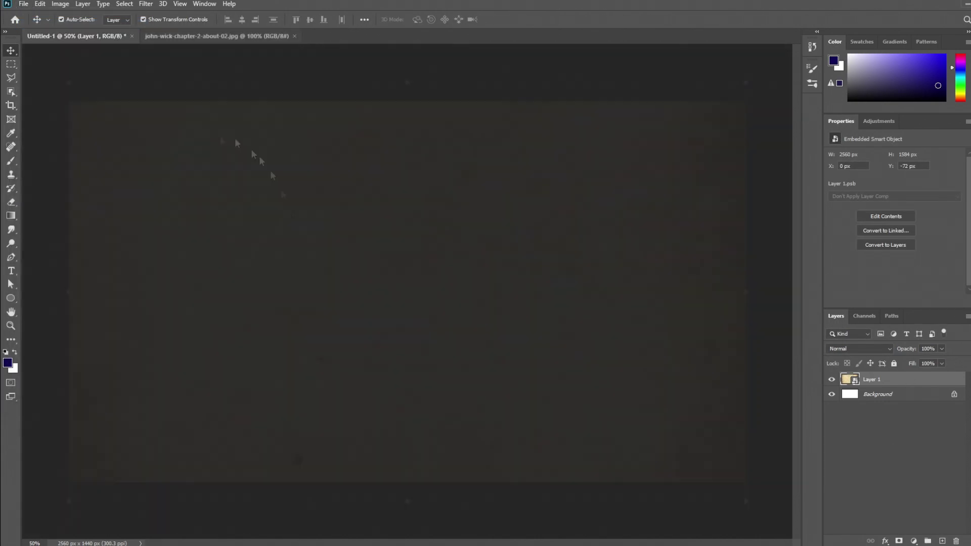
- Auto-select the man with Select Subject, then zoom in with the Polygonal Lasso ready
left_click(125, 4)
left_click(132, 126)
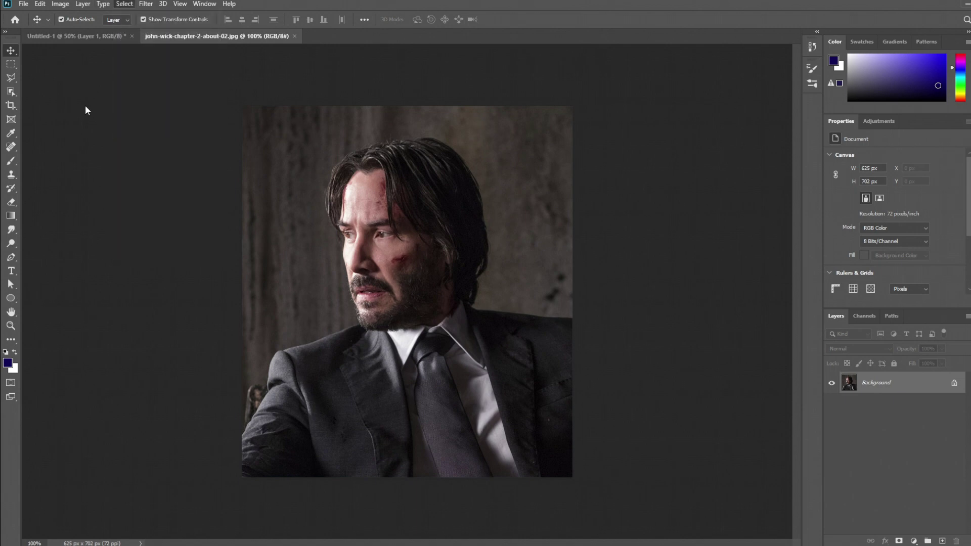
key("l")
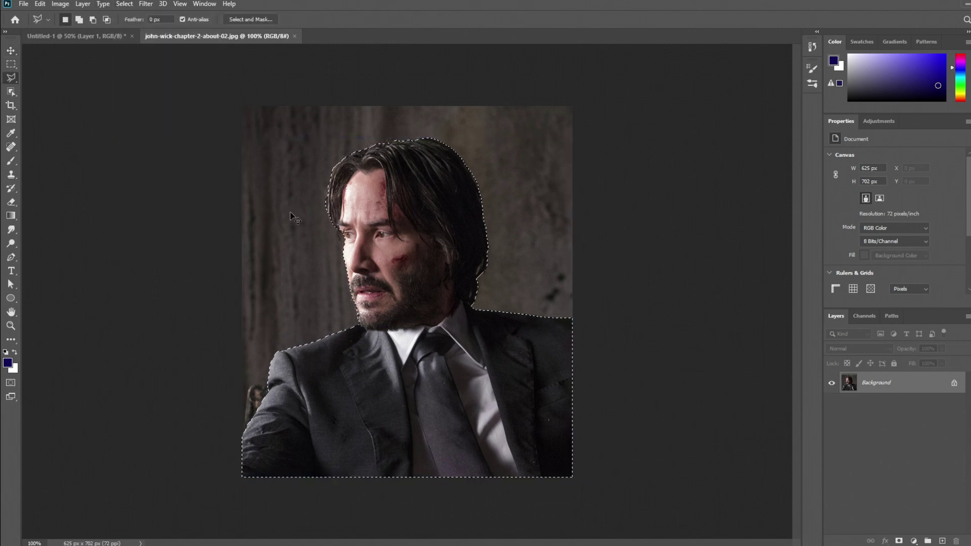
key("ctrl+plus")
key("ctrl+plus")
key("ctrl+plus")
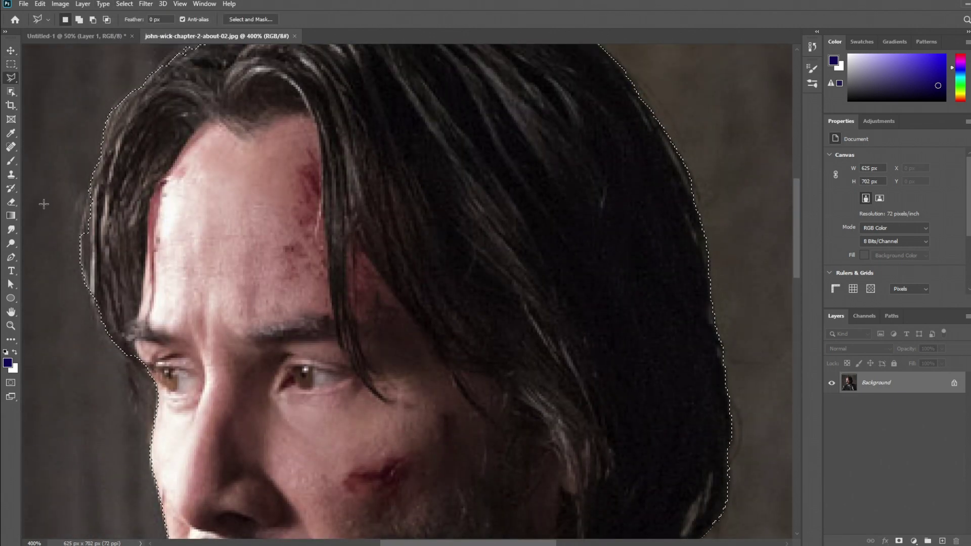
- Add the left hair edge and the top of the hair to the selection
left_click(90, 189)
left_click(80, 233)
scroll(101, 177, "up", 3)
left_click(152, 147)
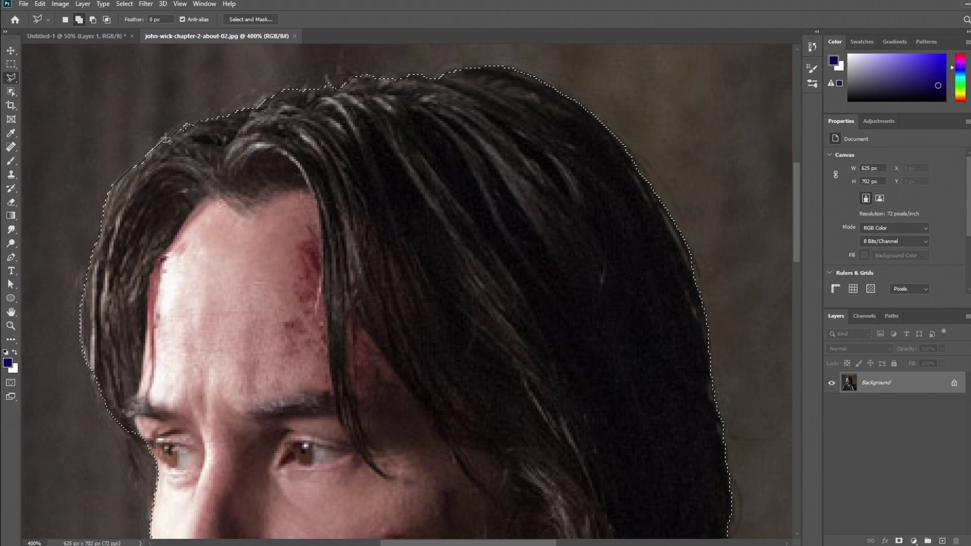
left_click(188, 122)
left_click(249, 120)
left_click(204, 171)
left_click(158, 148)
scroll(131, 283, "down", 2)
scroll(128, 313, "down", 2)
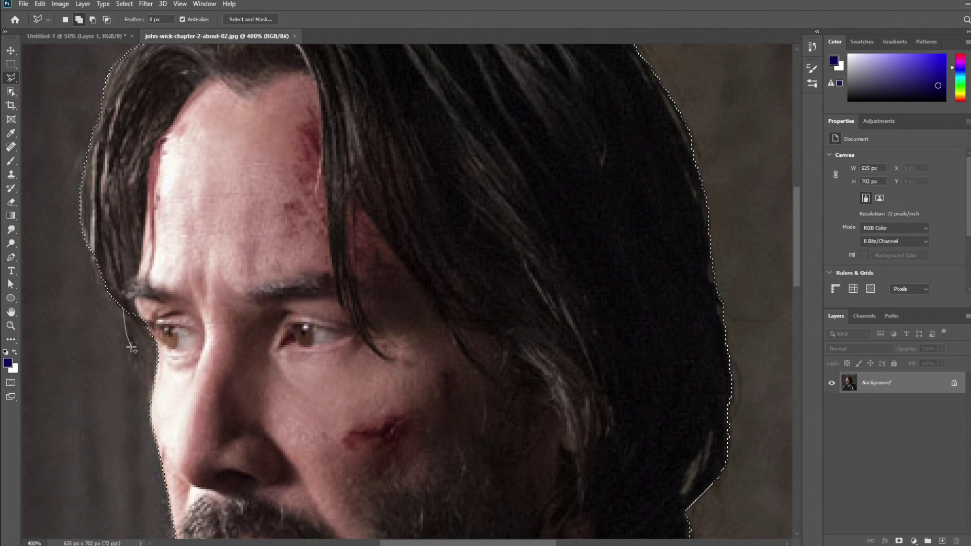
- Add the left face edge, the right hair gap and a thin hair strand to the selection
left_click(149, 368)
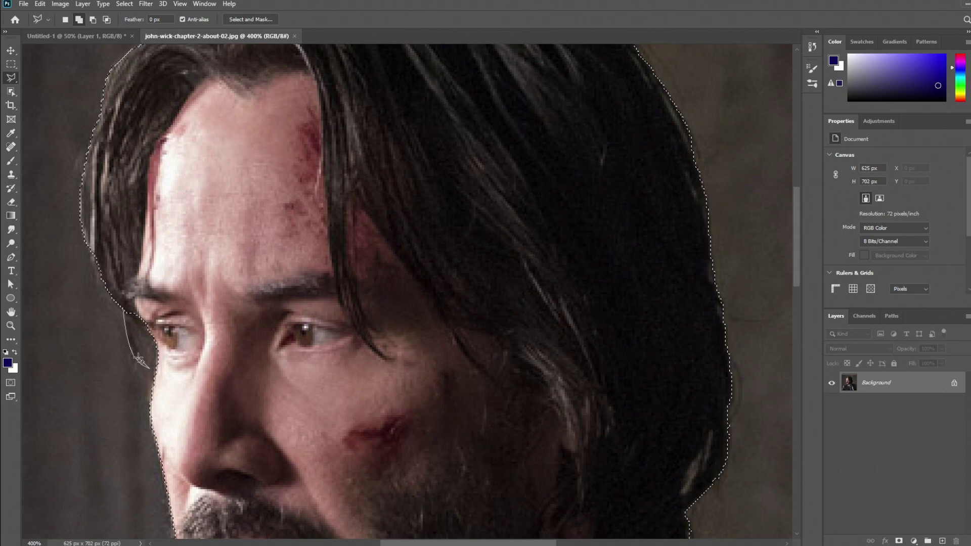
left_click(131, 315)
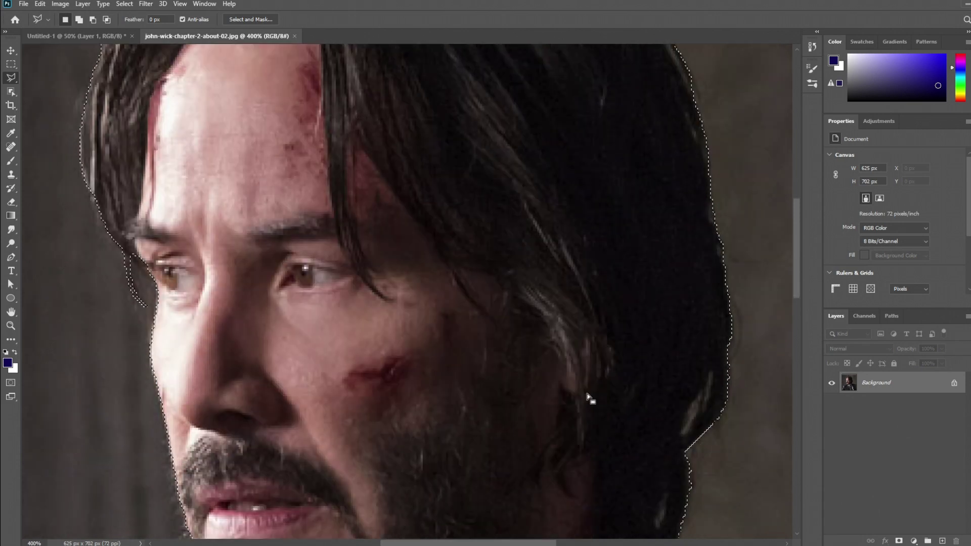
scroll(589, 396, "down", 2)
left_click(710, 369)
left_click(679, 433)
left_click(704, 398)
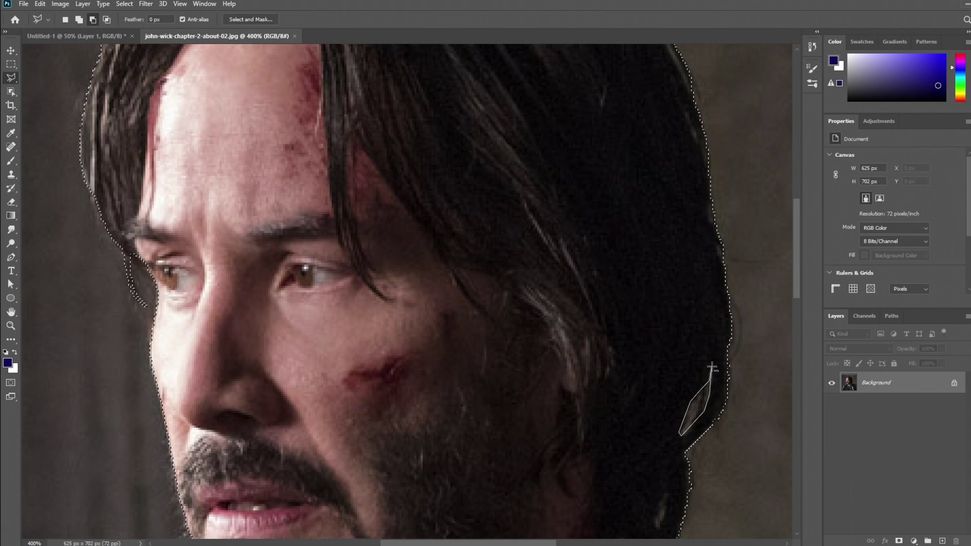
left_click(710, 369)
scroll(711, 369, "down", 2)
scroll(668, 403, "down", 2)
left_click(668, 403)
left_click(657, 431)
left_click(659, 410)
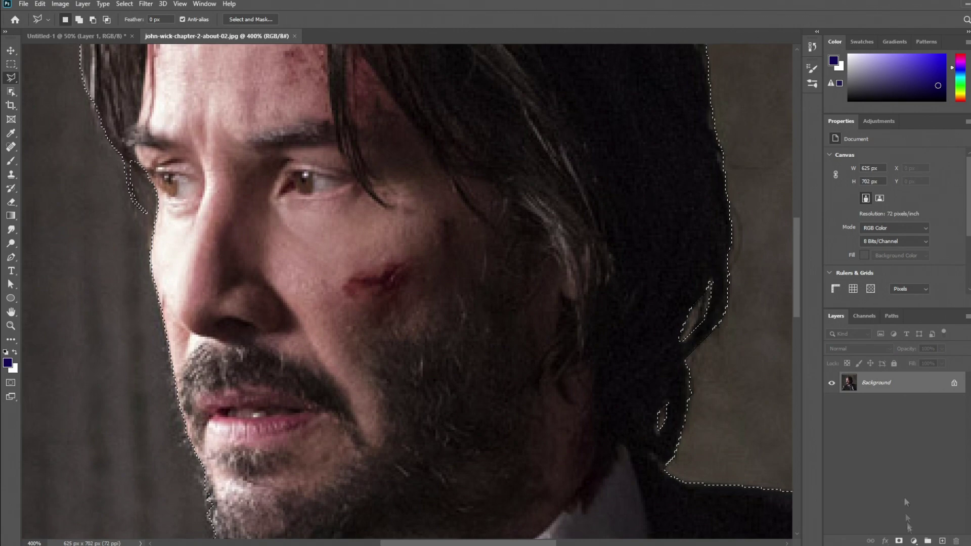
- Mask out the background and convert the masked portrait to a smart object
left_click(898, 540)
right_click(915, 382)
left_click(910, 245)
key("ctrl+minus")
- Add a Brightness/Contrast adjustment with brightness -9 and contrast 11
left_click(878, 121)
left_click(850, 133)
left_click_drag(894, 186, 886, 187)
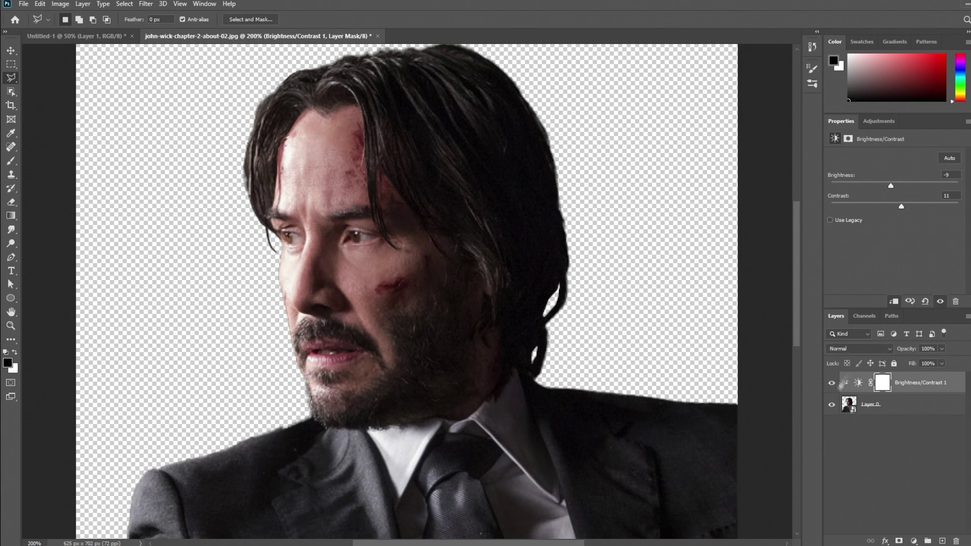
left_click_drag(911, 209, 920, 211)
- Add a clipped Levels adjustment with midtones set to 0.97
left_click(879, 121)
left_click(893, 299)
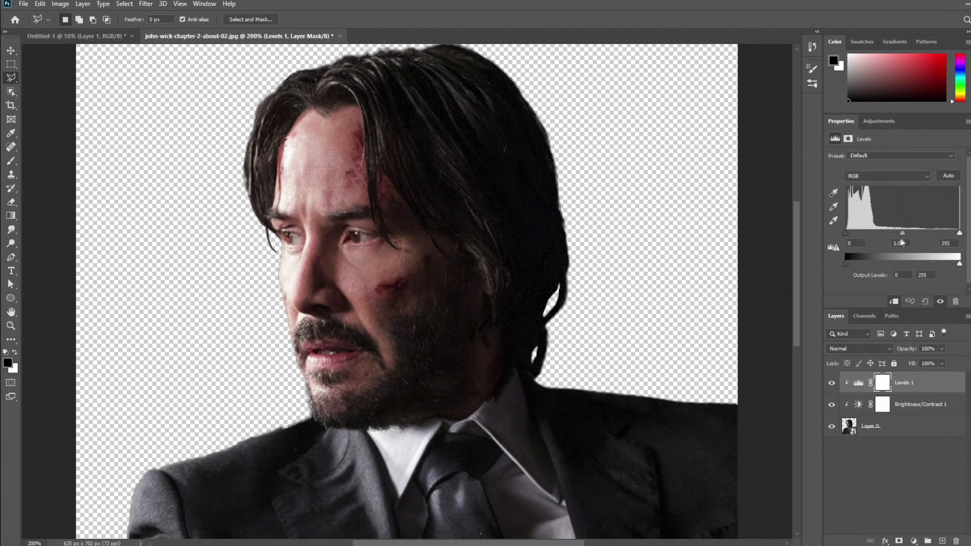
left_click_drag(901, 233, 903, 234)
left_click_drag(912, 233, 903, 235)
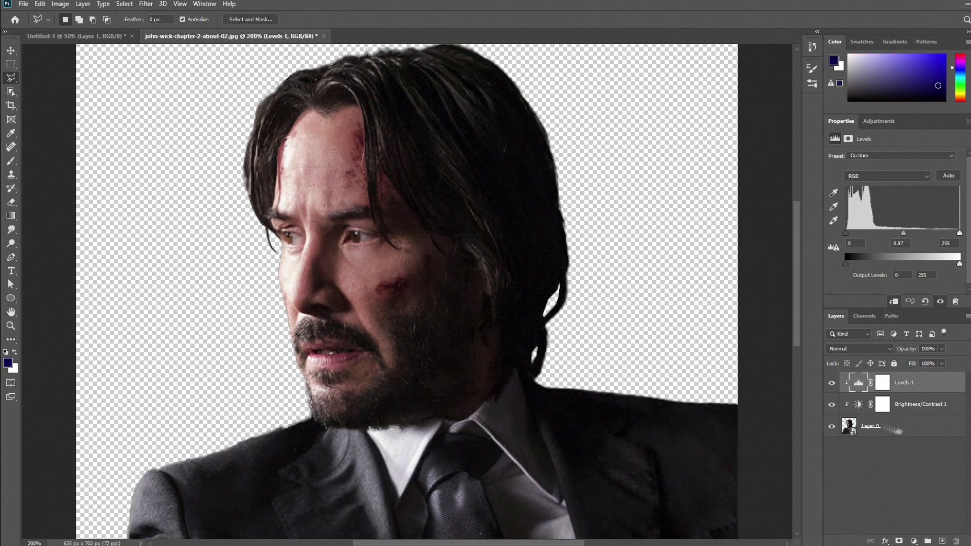
- Select the portrait layer and open the Filter Gallery on the Stamp effect
left_click(870, 426)
left_click(146, 3)
left_click(202, 47)
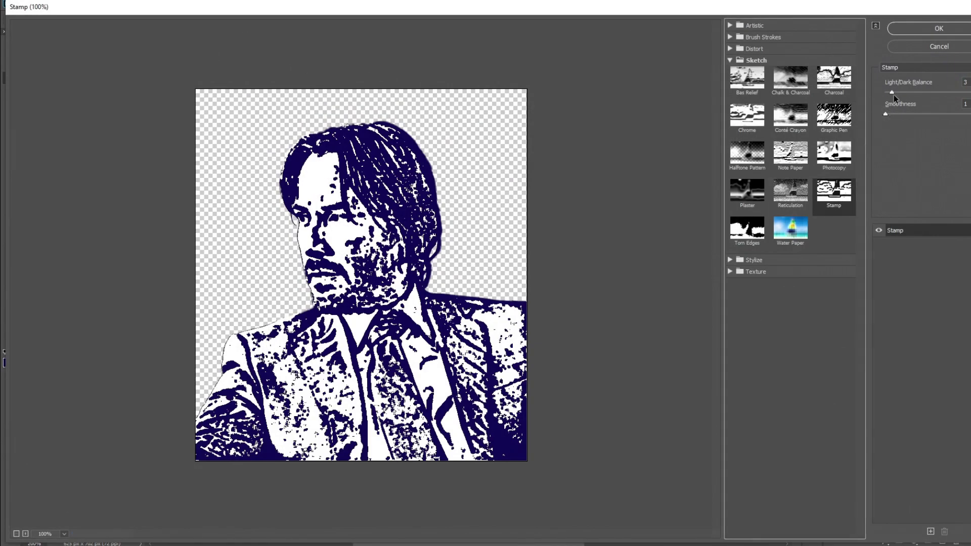
- Apply the Stamp sketch filter with Smoothness 1 and view the portrait at 100%
mouse_move(888, 116)
left_mouse_down()
mouse_move(876, 112)
mouse_move(900, 93)
mouse_move(889, 93)
left_mouse_up()
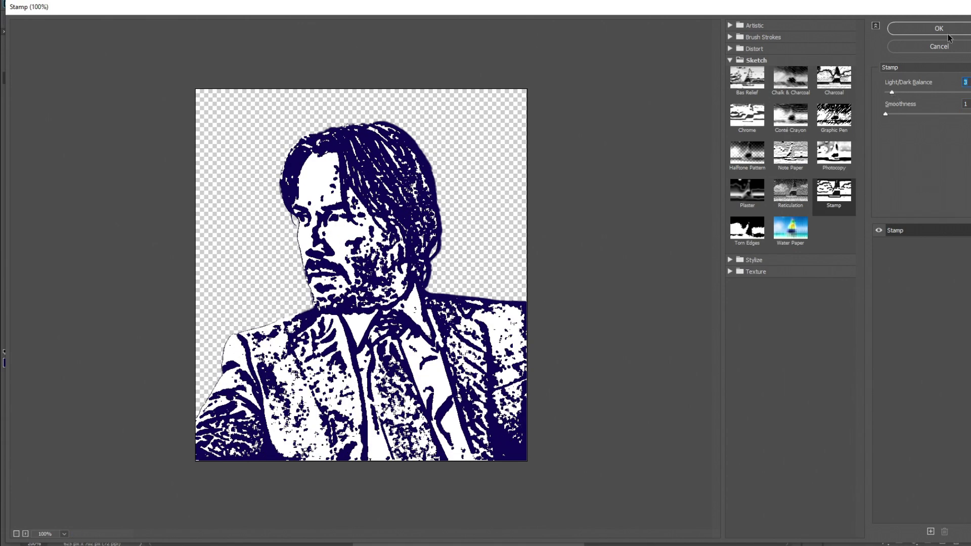
left_click(944, 30)
key("ctrl+minus")
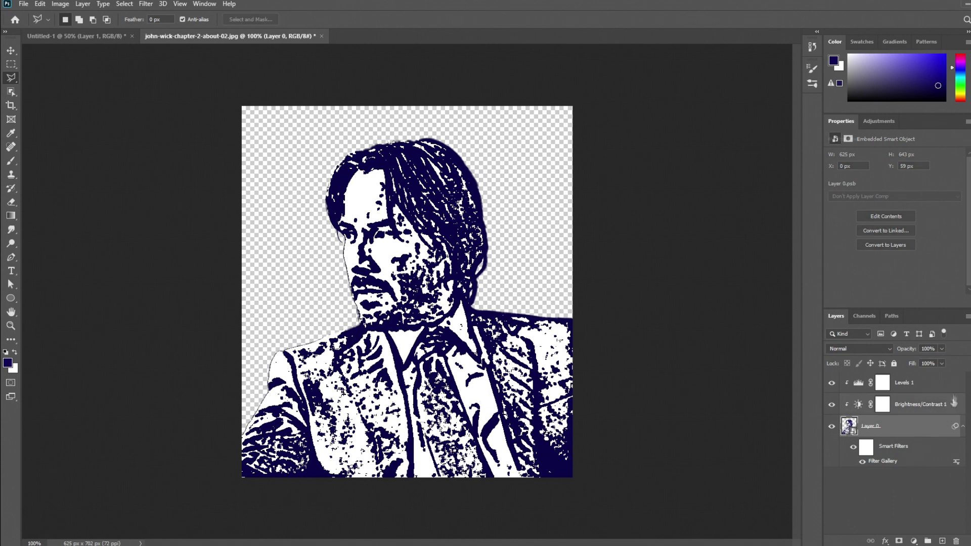
left_click(910, 382, "shift")
right_click(940, 399)
- Merge the portrait layers and set Blend If This Layer white to about 108 to drop the whites
left_click(829, 412)
right_click(887, 382)
left_click(777, 115)
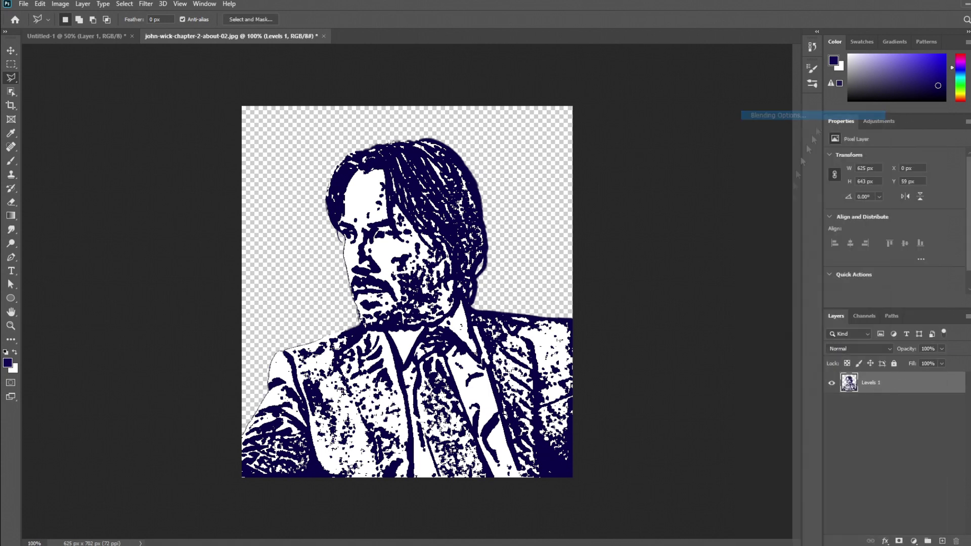
left_click_drag(820, 323, 742, 322)
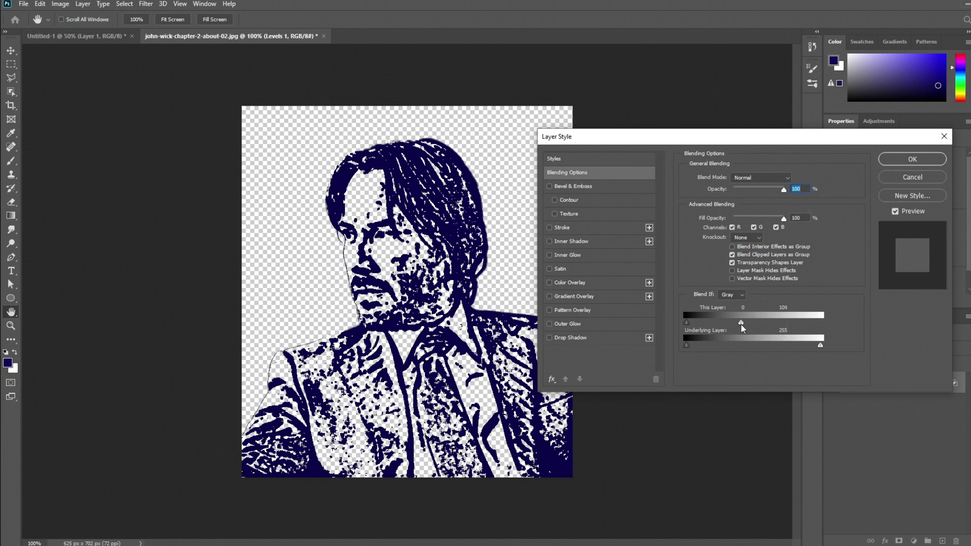
left_click(912, 159)
- Rename the merged layer JOHN WICK and return to the parchment document
type("JOHN WICK")
key("Return")
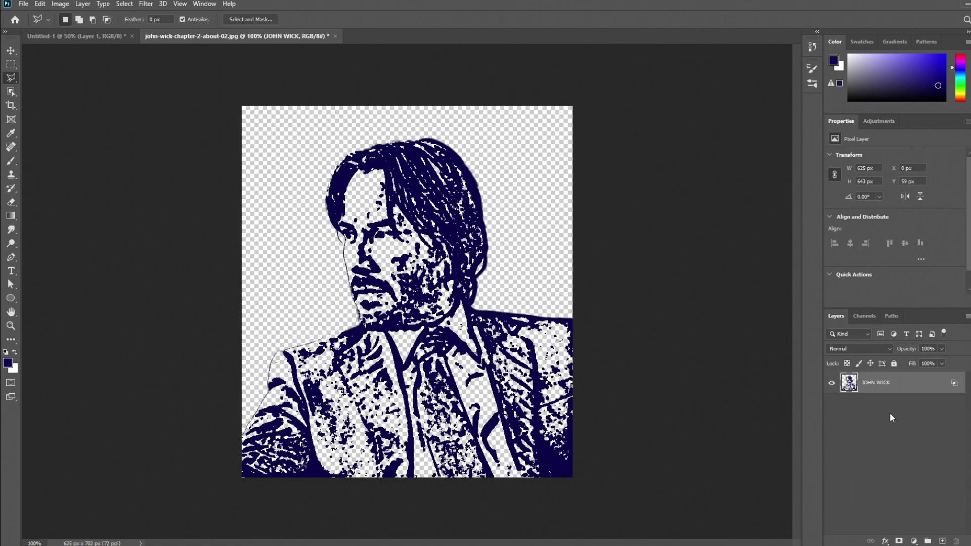
left_click(76, 35)
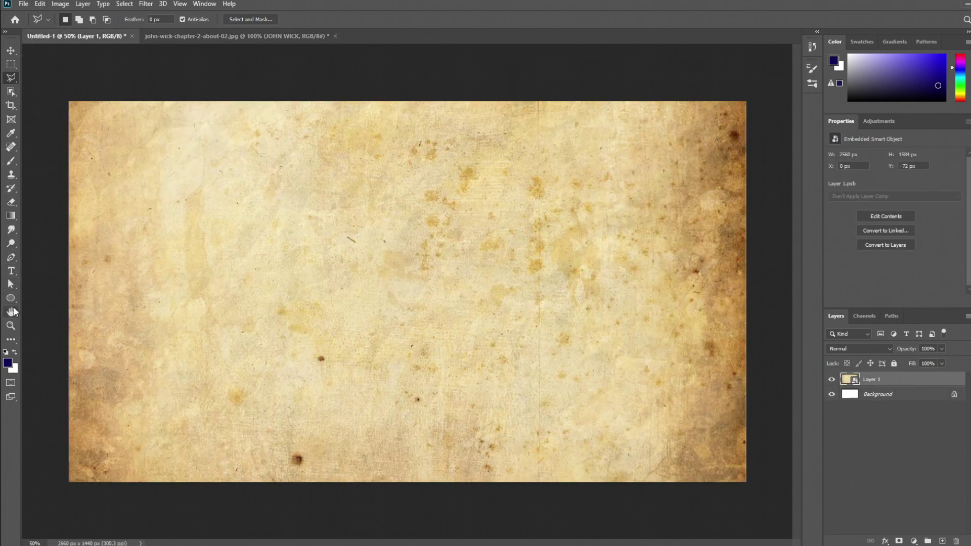
- Draw a large circle and centre it on the parchment canvas
left_click(11, 298)
mouse_move(298, 133)
left_mouse_down()
mouse_move(562, 408)
mouse_move(573, 408)
left_mouse_up()
left_click(39, 4)
key("Escape")
left_click(11, 50)
left_click_drag(450, 284, 421, 308)
- Give the circle 0% fill opacity and a 32 px inside navy stroke
double_click(890, 380)
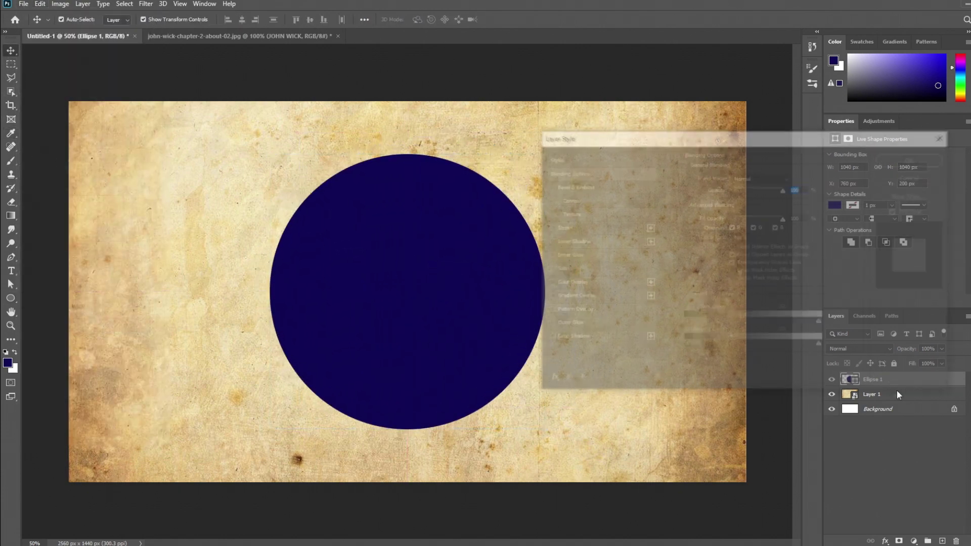
left_click_drag(784, 219, 600, 227)
left_click(599, 228)
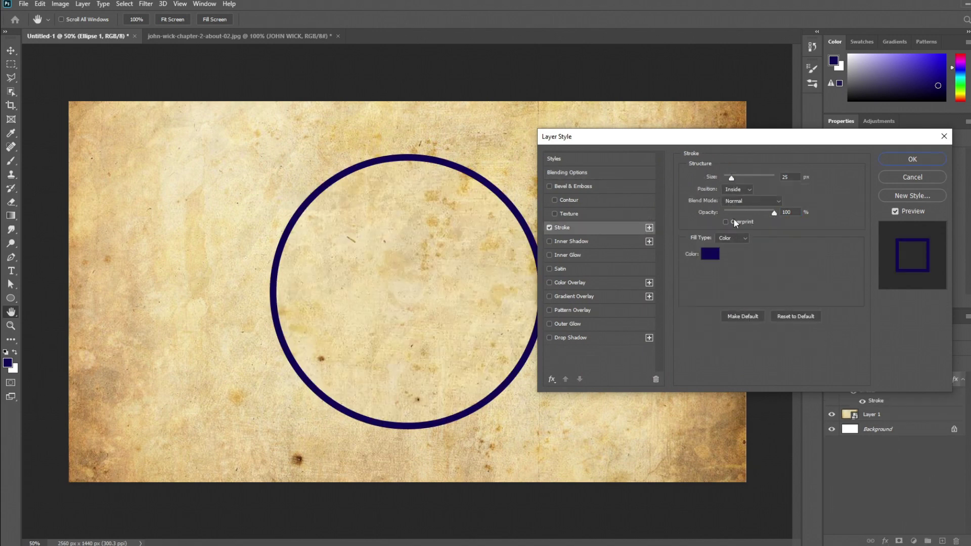
left_click_drag(731, 178, 731, 178)
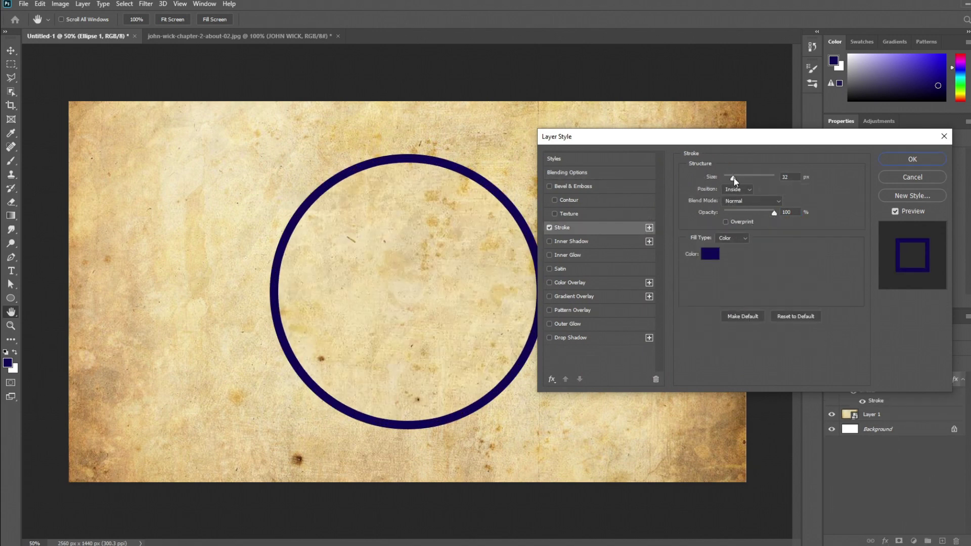
left_click(912, 159)
- Duplicate the ring layer as Ellipse 1 copy
key("v")
right_click(873, 379)
left_click(789, 148)
left_click(595, 153)
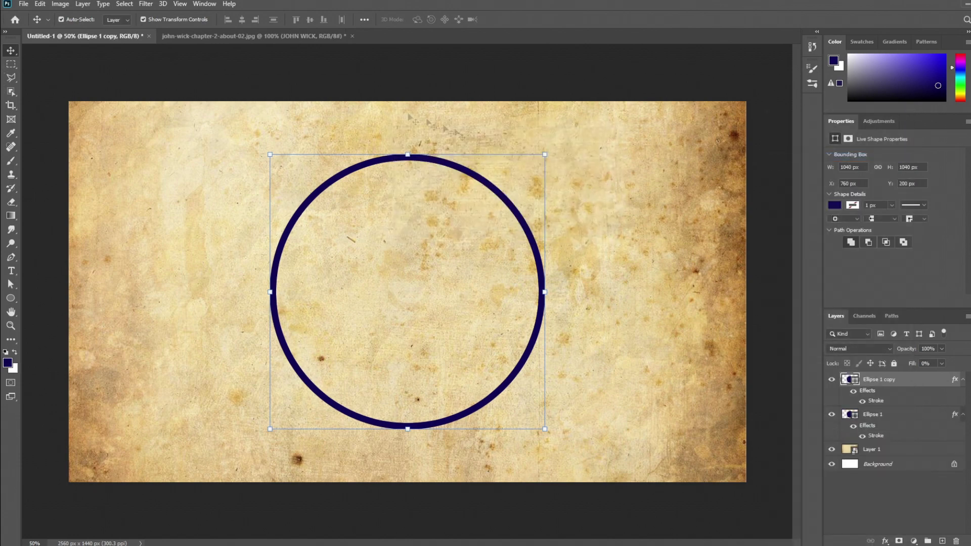
- Shrink the copied ring to about 97% inside the original with an 8 px outside stroke
left_click_drag(538, 145, 529, 162)
left_click_drag(399, 266, 404, 274)
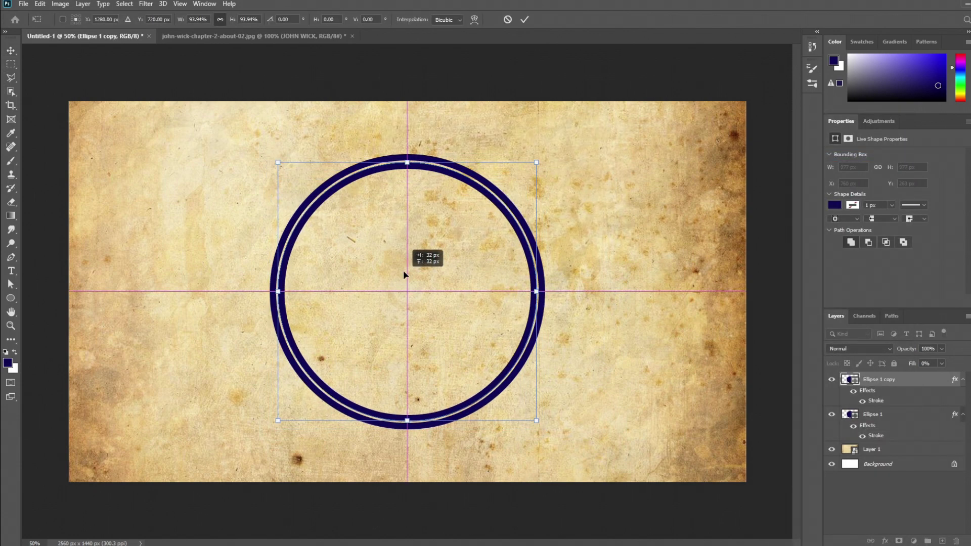
double_click(925, 380)
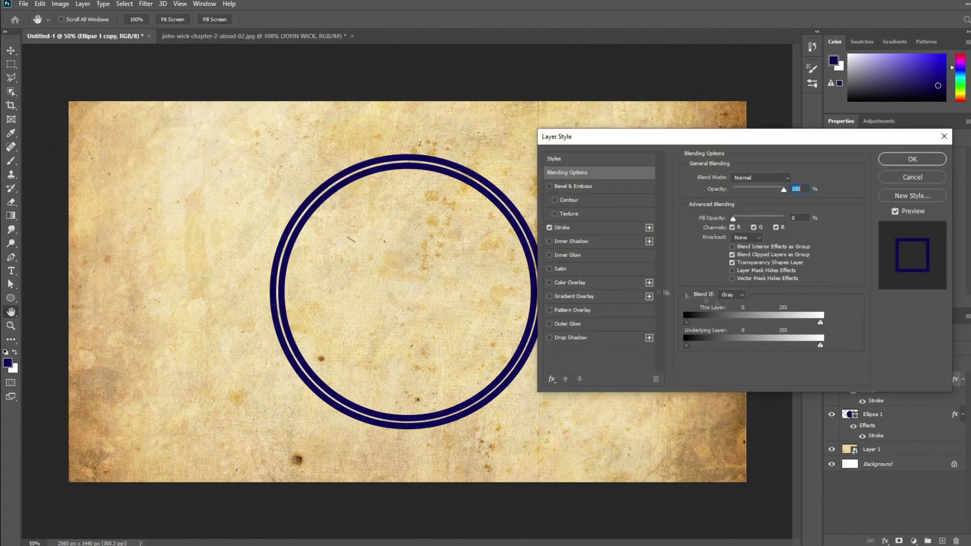
left_click(601, 230)
left_click(734, 189)
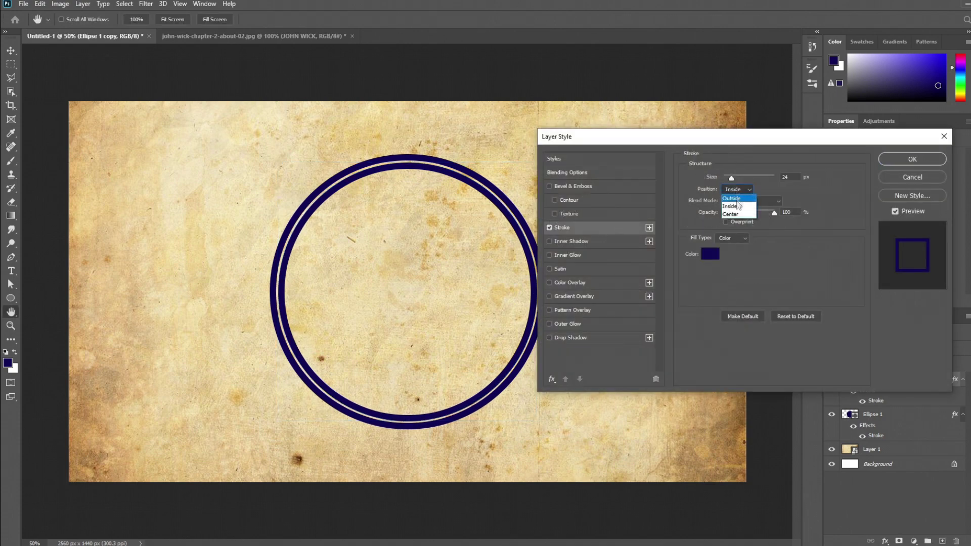
left_click_drag(730, 180, 728, 182)
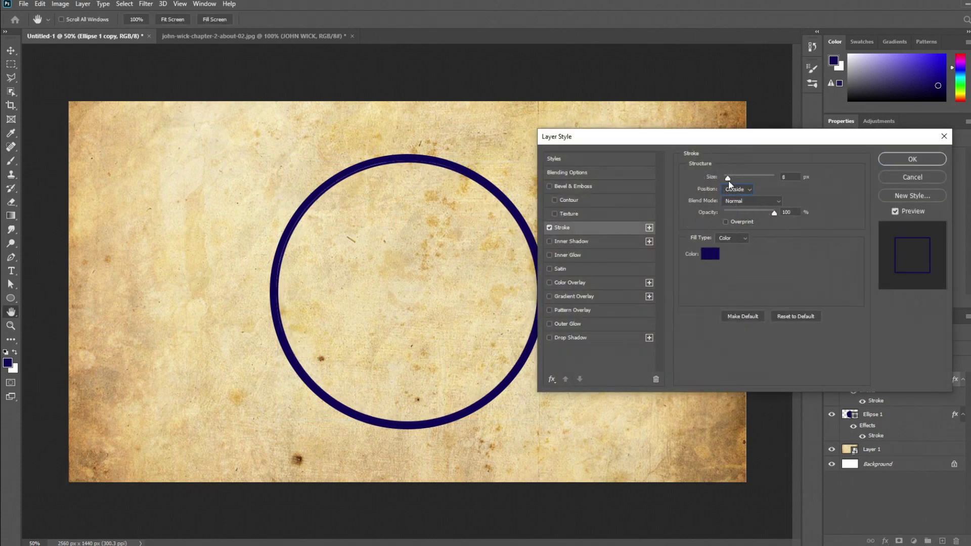
double_click(786, 177)
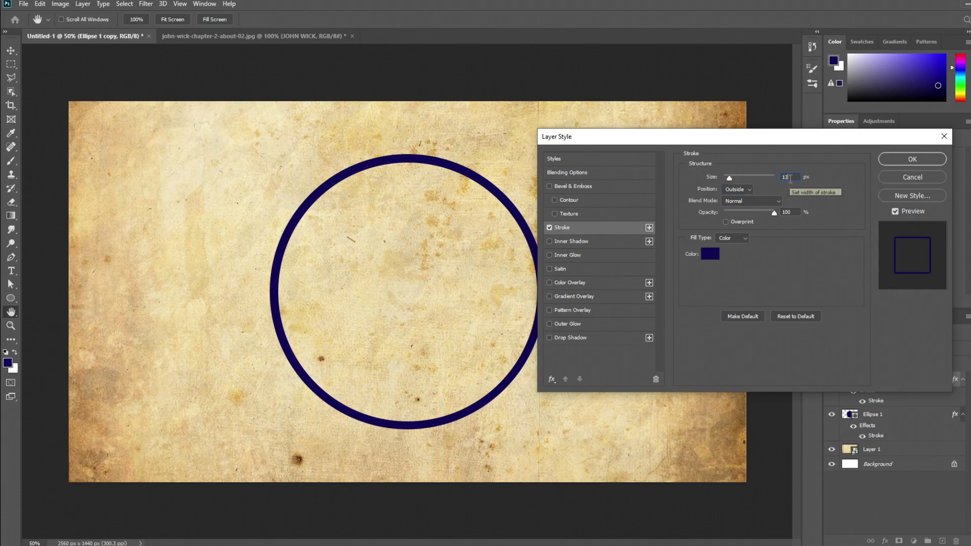
key("Return")
key("ctrl+t")
left_click_drag(406, 154, 407, 169)
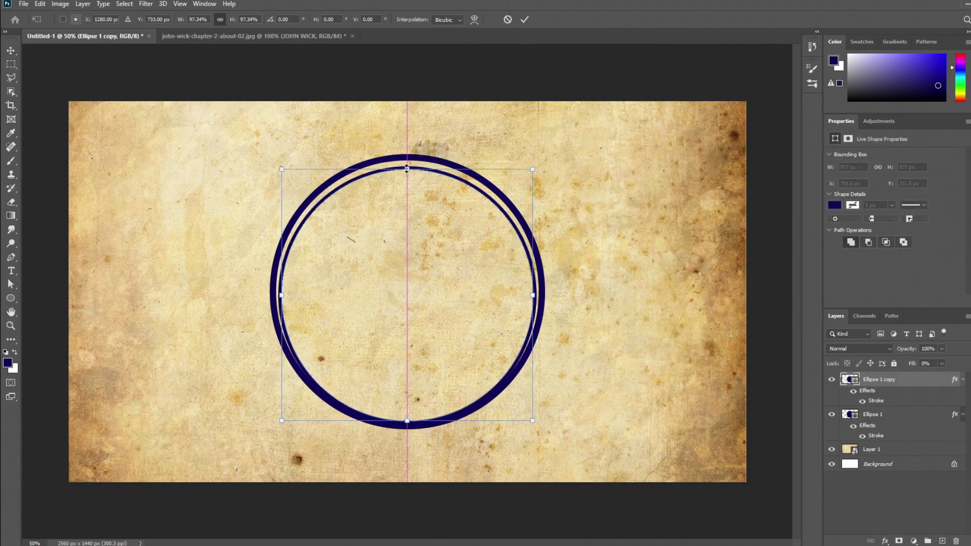
left_click_drag(392, 242, 392, 239)
- Fine-tune the inner ring's stroke thickness and shrink it slightly around its centre
right_click(892, 383)
left_click(789, 113)
left_click(609, 241)
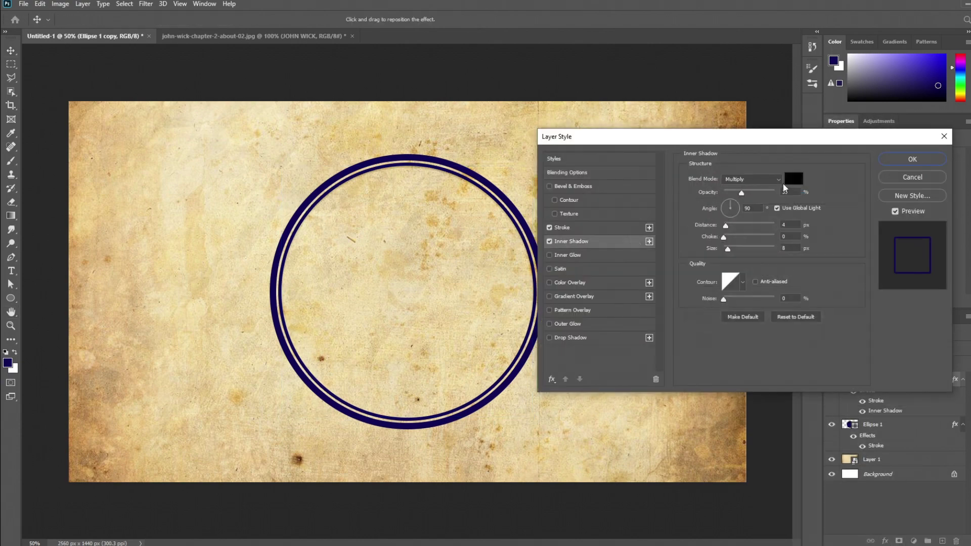
left_click(561, 228)
left_click(549, 242)
left_click_drag(763, 185, 730, 178)
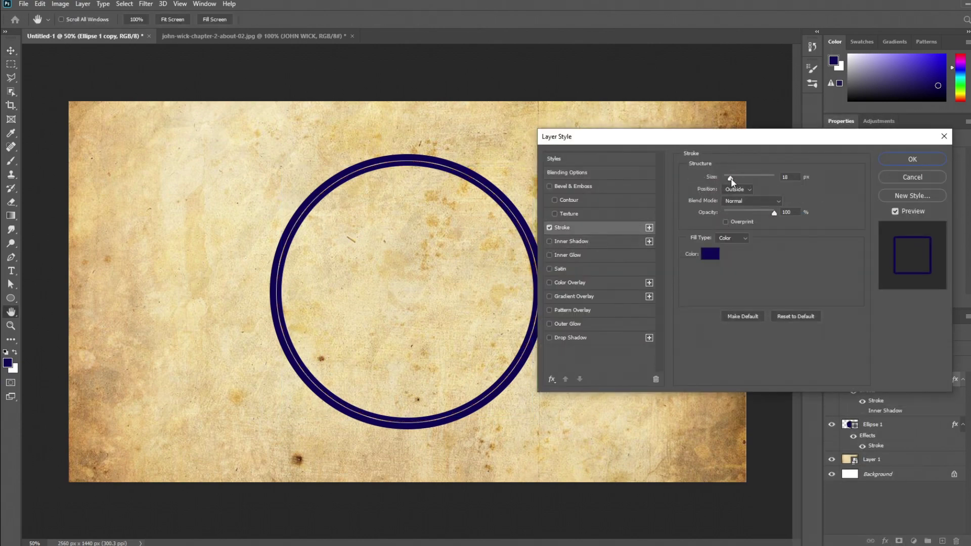
left_click(912, 159)
key("ctrl+t")
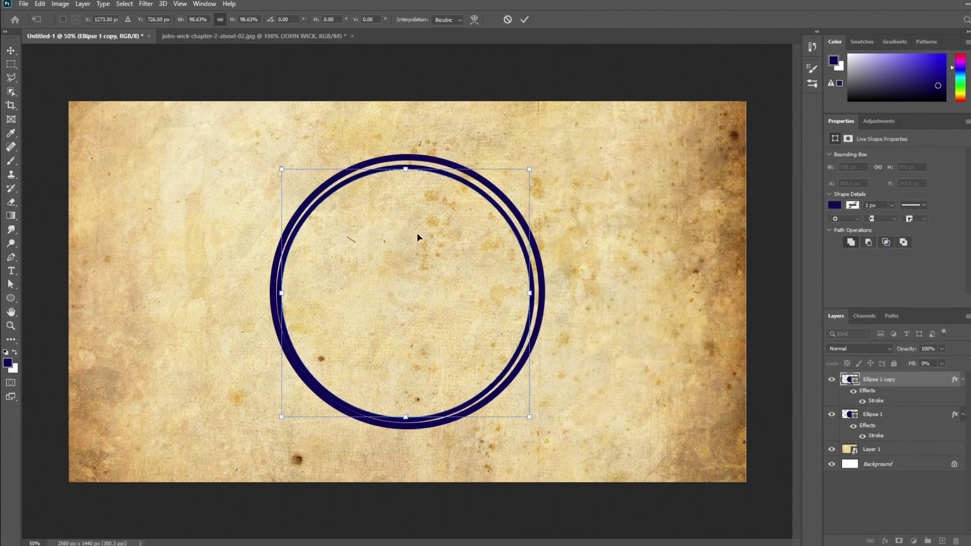
left_click_drag(532, 166, 530, 167)
key("Return")
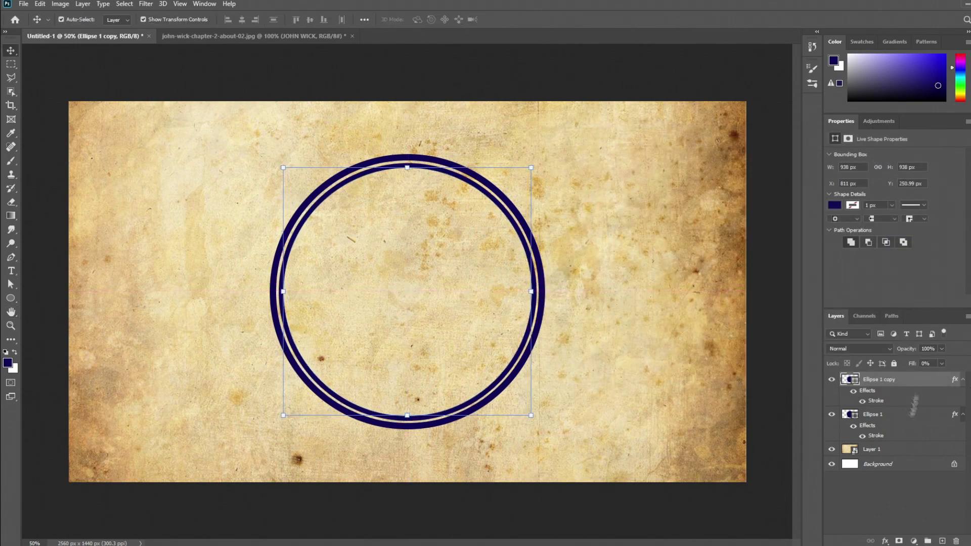
- Duplicate the outer ring as Ellipse 1 copy 2 and scale it to about 77%, centred
left_click(900, 414)
right_click(900, 414)
left_click(773, 154)
left_click(595, 154)
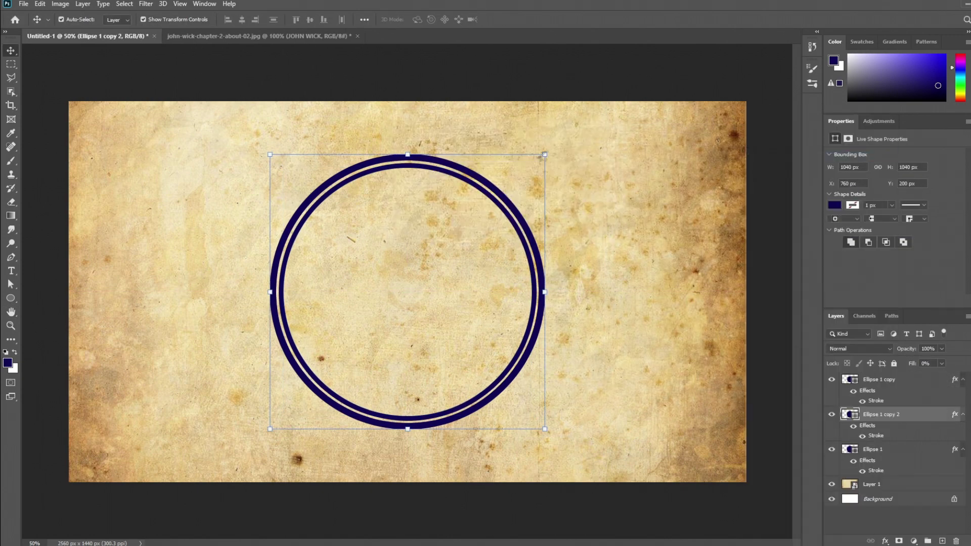
key("ctrl+t")
left_click_drag(545, 154, 495, 204)
left_click_drag(377, 295, 402, 279)
left_click_drag(519, 184, 512, 188)
left_click_drag(424, 251, 424, 247)
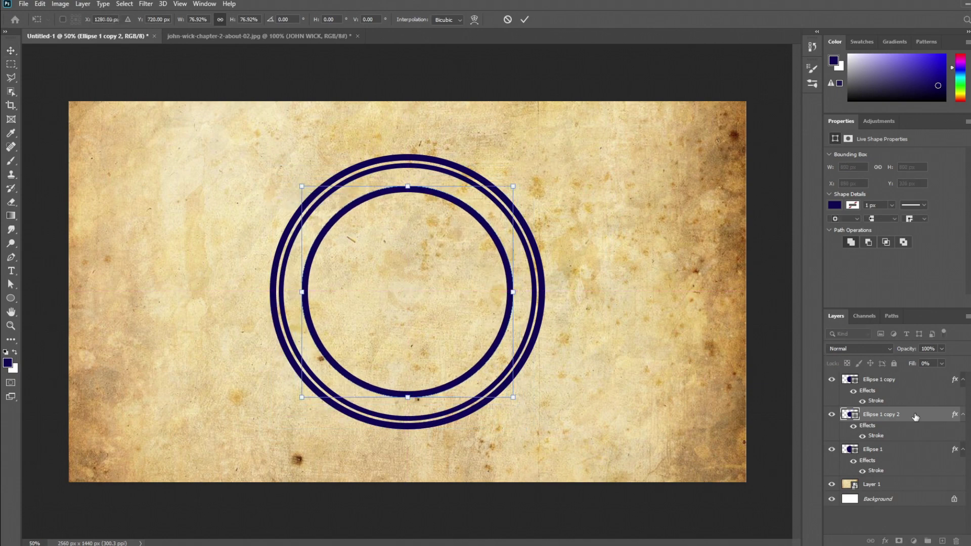
key("Return")
left_click(11, 272)
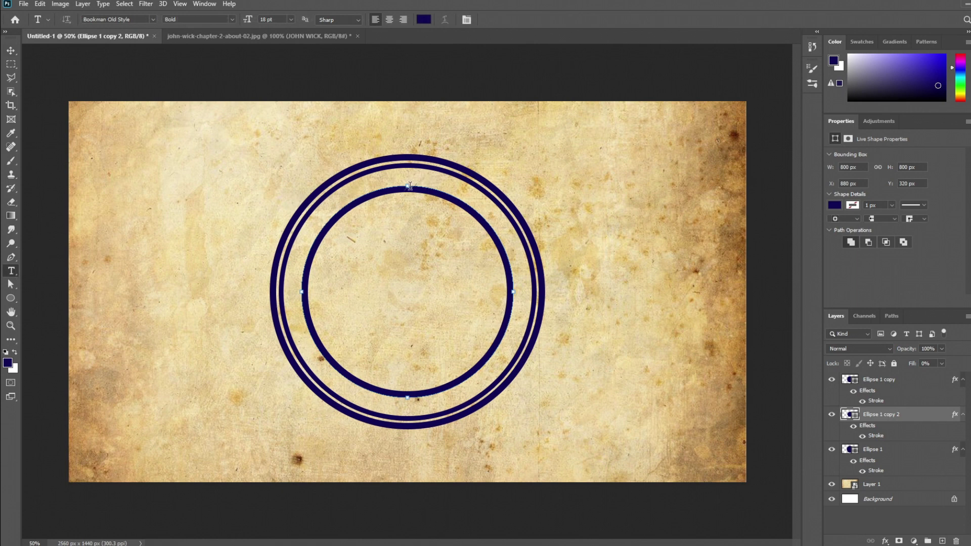
- Type YOU WANTED ME BACK... I'M BACK!!! along the inner ring, trying 24 pt
left_click(408, 188)
type("WANTED ME BACK... I’M BACK!!!")
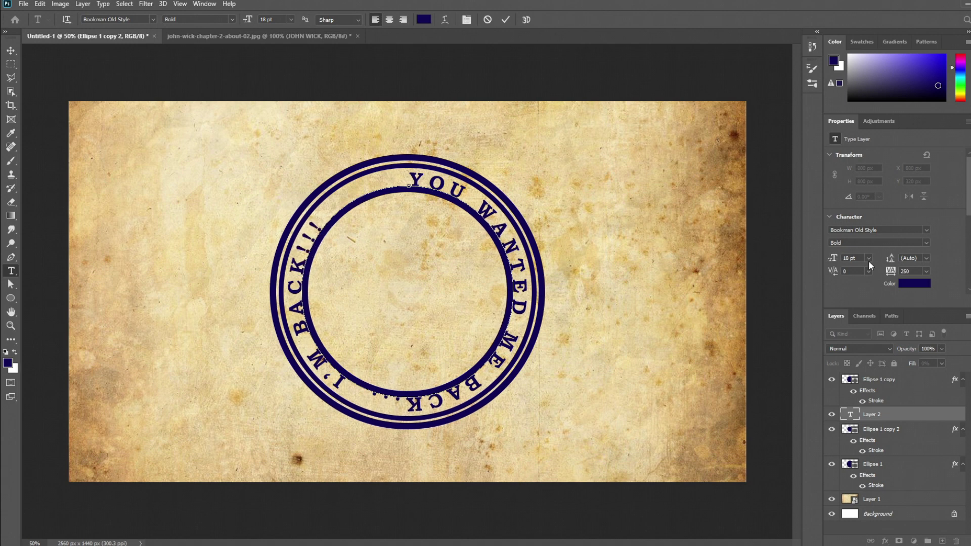
left_click(868, 260)
left_click(858, 351)
key("ctrl+a")
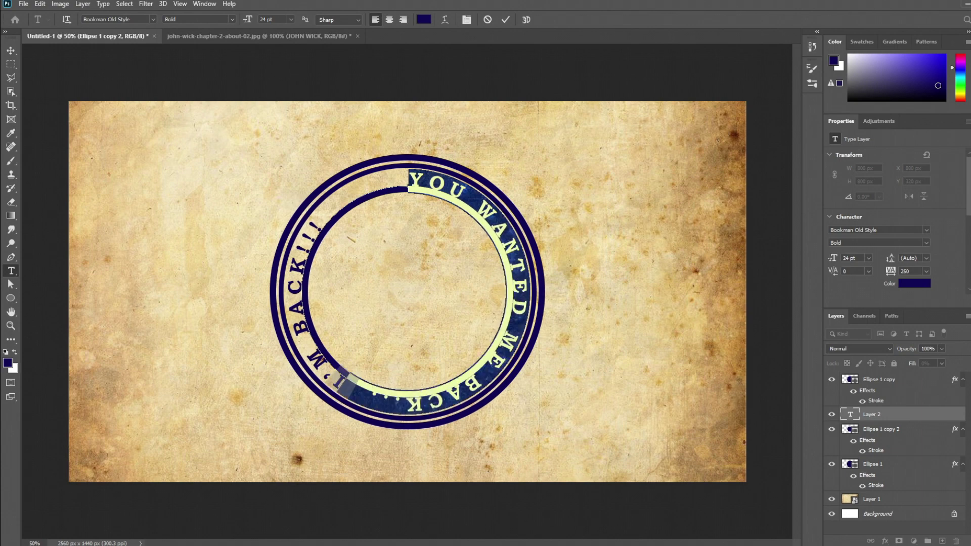
left_click(869, 258)
left_click(859, 351)
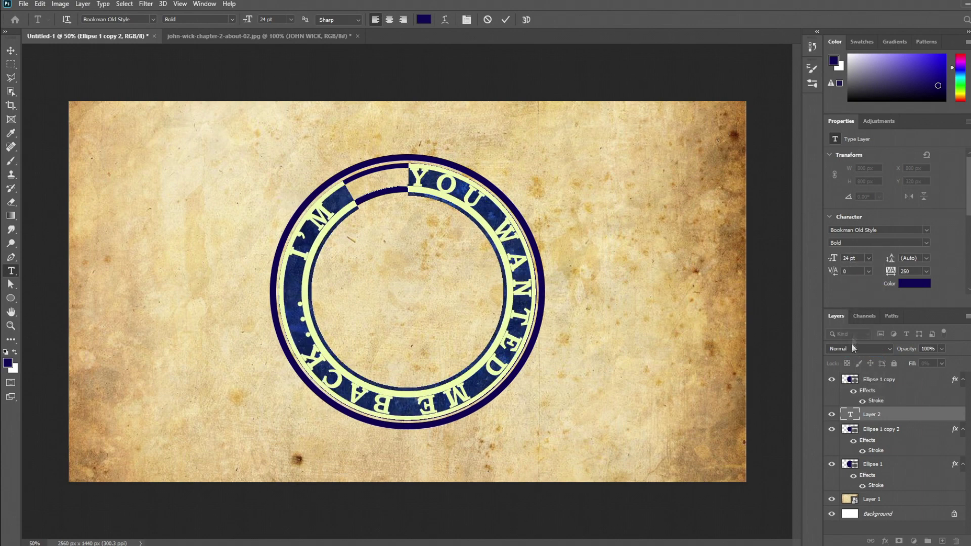
- Set the curved ring text to 19 pt
left_click(868, 257)
key("BackSpace")
type("0")
key("Return")
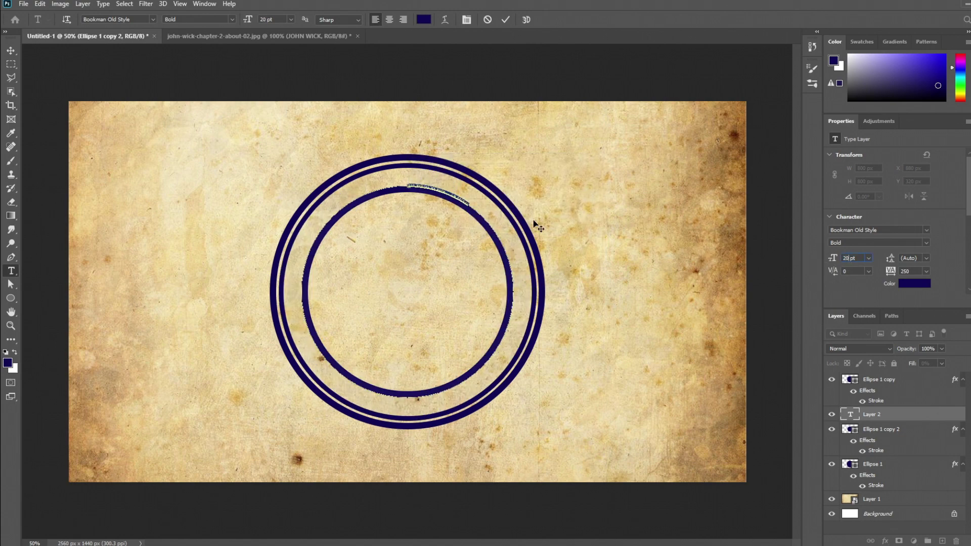
key("Return")
type("19")
key("Return")
left_click(10, 51)
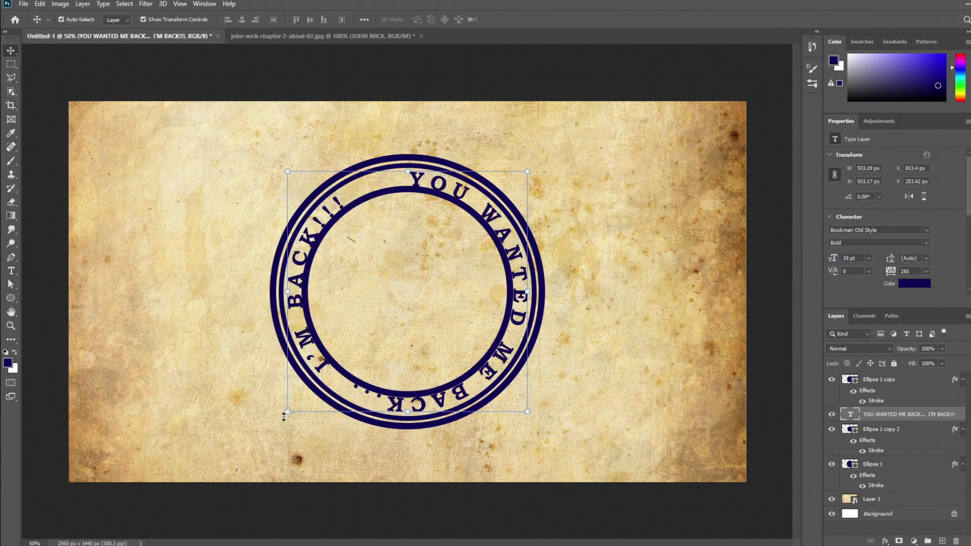
- Set the YOU WANTED ME BACK ring text to 20 pt
mouse_move(283, 416)
left_mouse_down()
mouse_move(268, 429)
mouse_move(573, 206)
left_mouse_up()
key("ctrl+z")
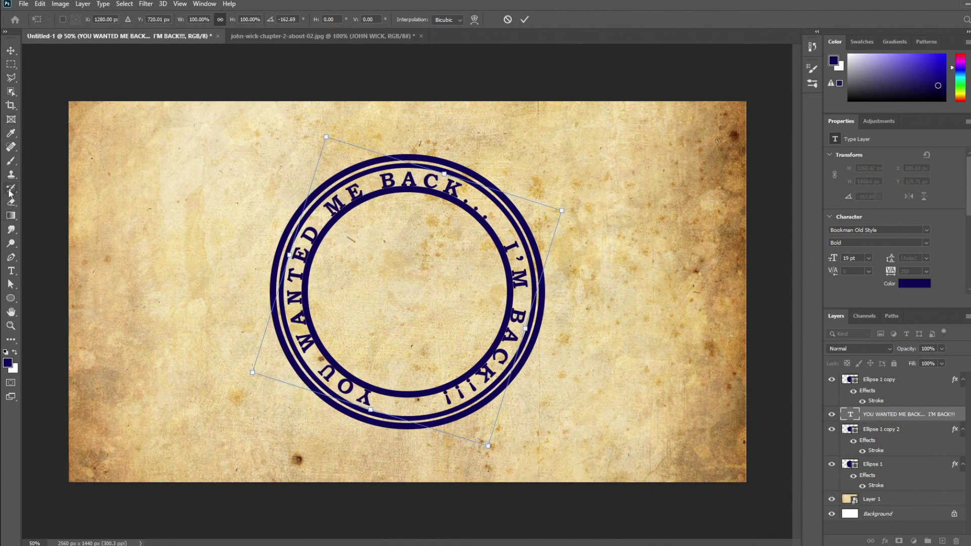
left_click(11, 273)
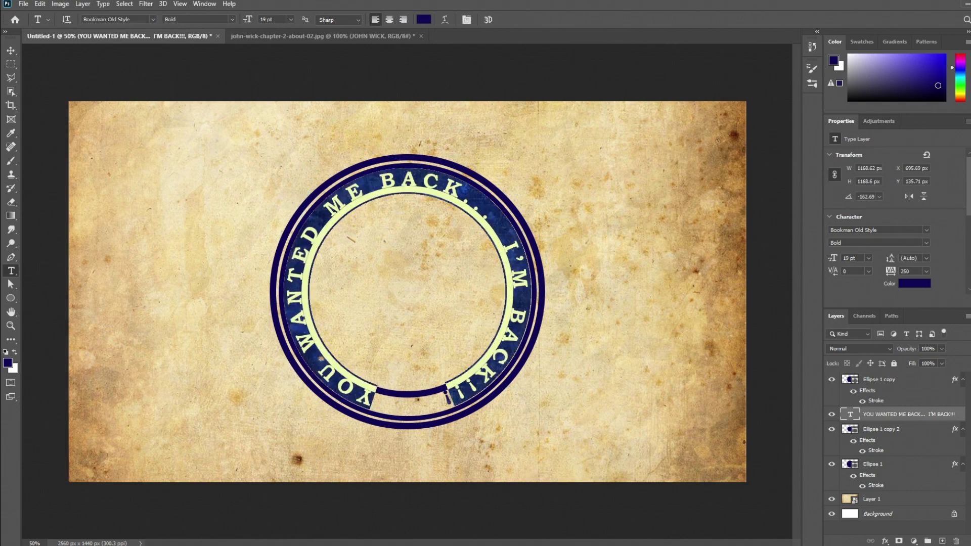
type("20")
key("Return")
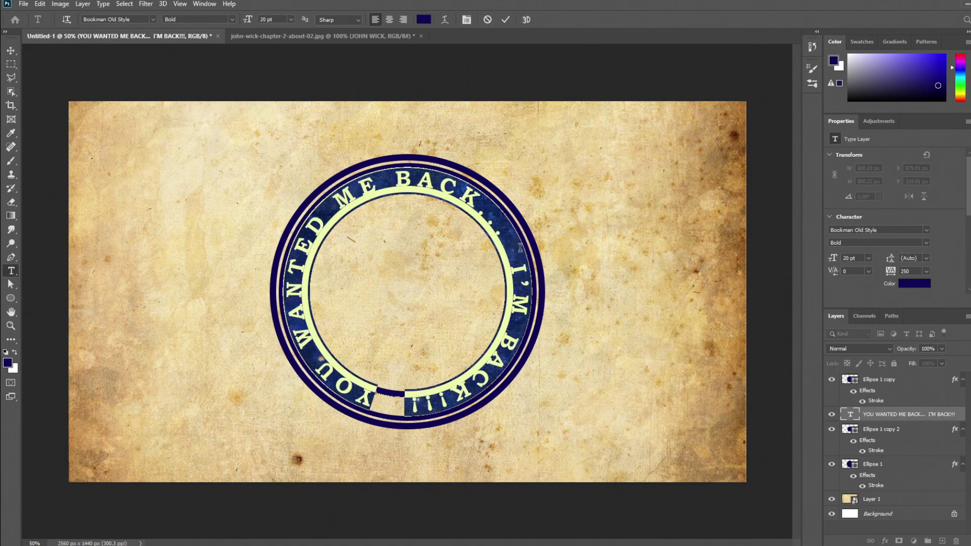
key("ctrl+h")
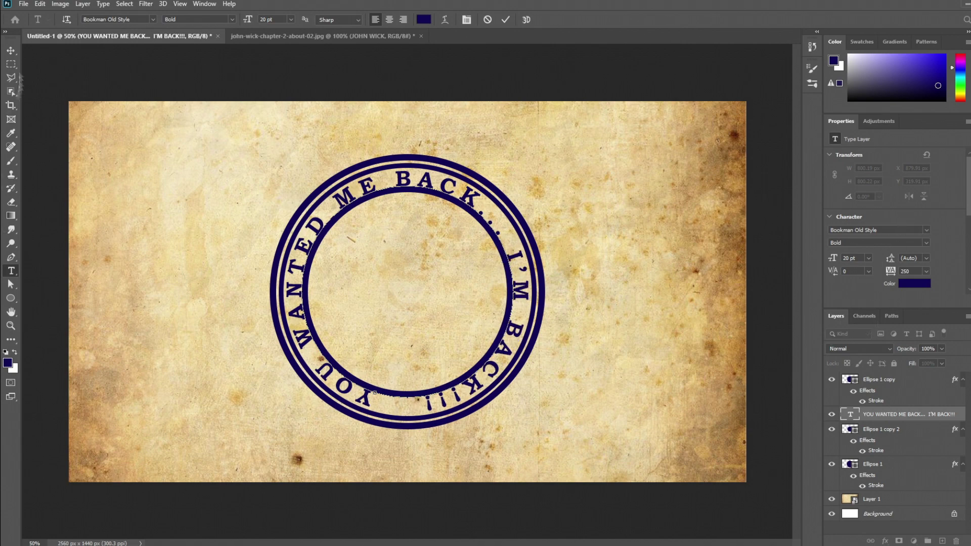
key("ctrl+Return")
key("v")
- Bring the inner ring and curved text layers to the top, rotating the ring text about -167°
left_click_drag(245, 451, 241, 458)
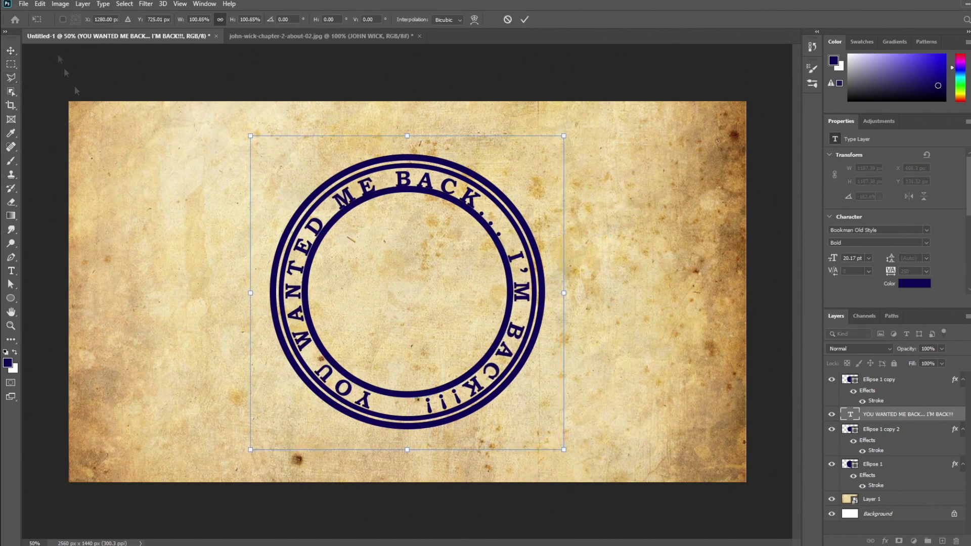
key("ctrl+z")
left_click_drag(239, 450, 254, 464)
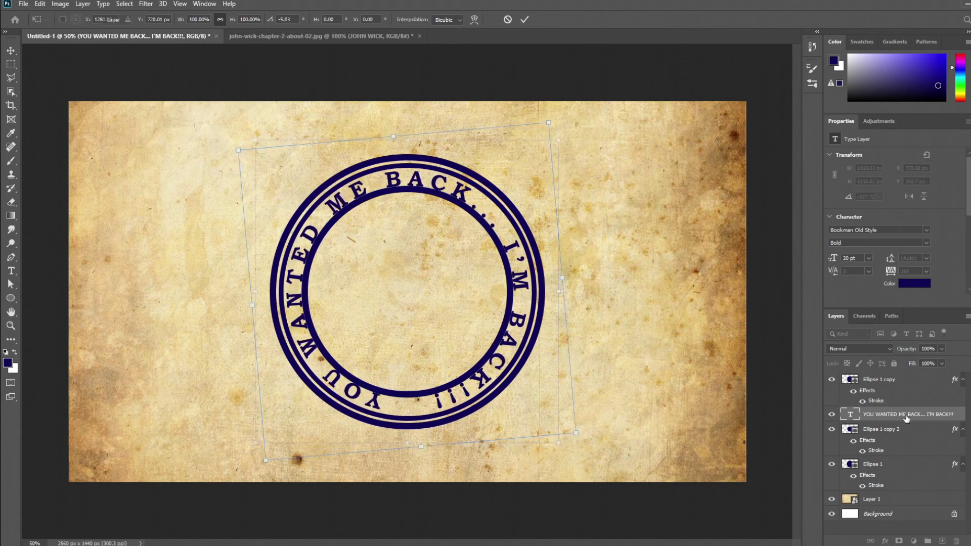
key("Escape")
left_click(830, 380)
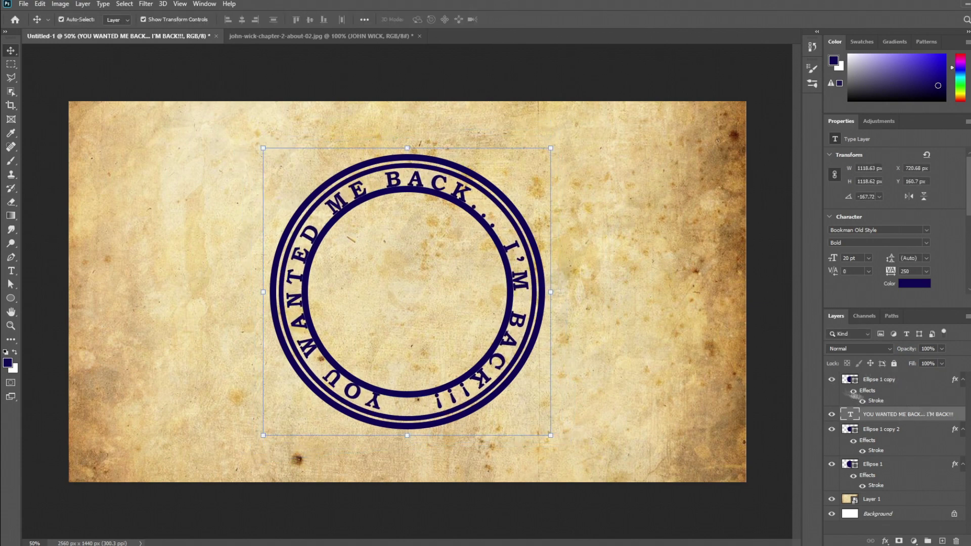
left_click(925, 437)
key("ctrl+shift+bracketright")
left_click(916, 449)
key("ctrl+shift+bracketright")
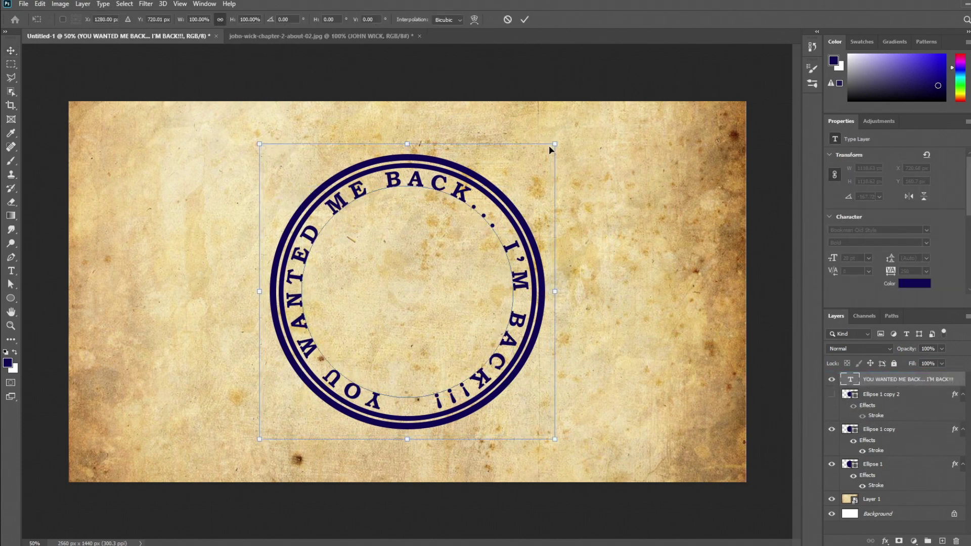
left_click_drag(552, 141, 410, 229)
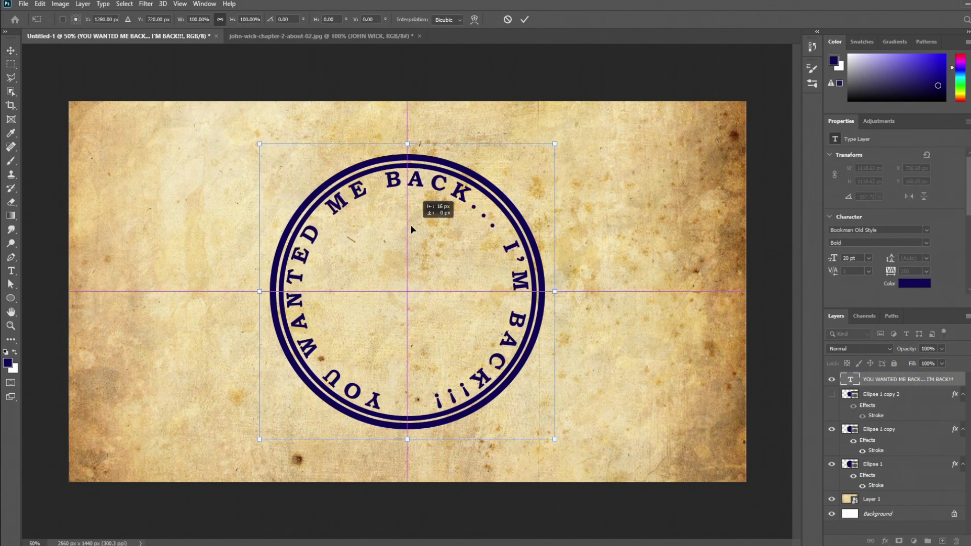
key("Return")
left_click(831, 395)
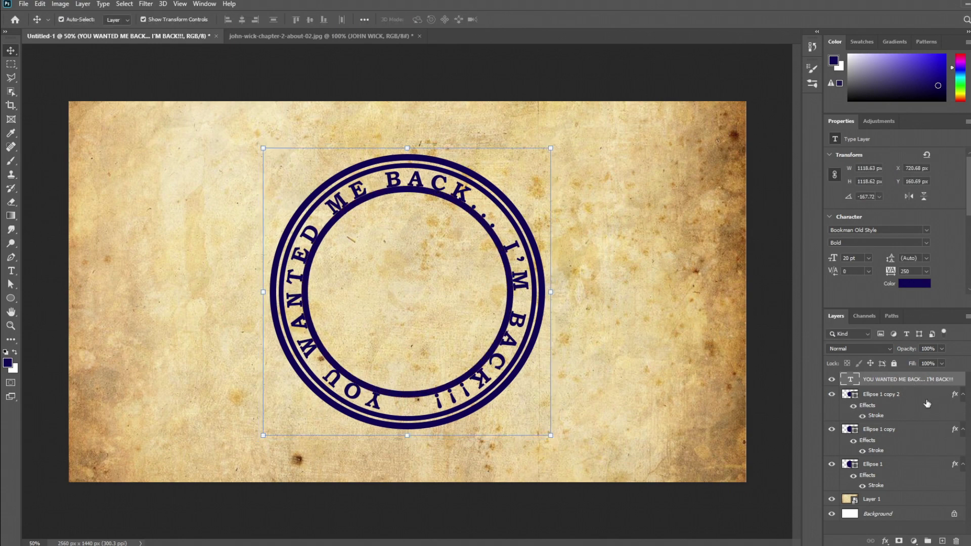
- Scale the inner ring Ellipse 1 copy 2 to about 97.5% and centre it inside the text
left_click(879, 394)
key("ctrl+t")
mouse_move(514, 185)
left_mouse_down()
mouse_move(380, 286)
mouse_move(403, 319)
left_mouse_up()
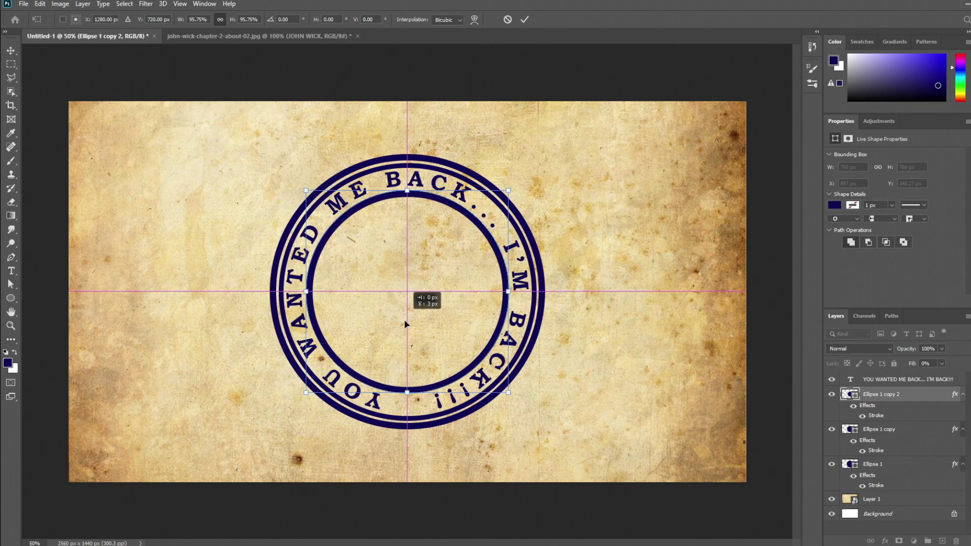
left_click_drag(508, 185, 510, 180)
left_click_drag(402, 250, 403, 252)
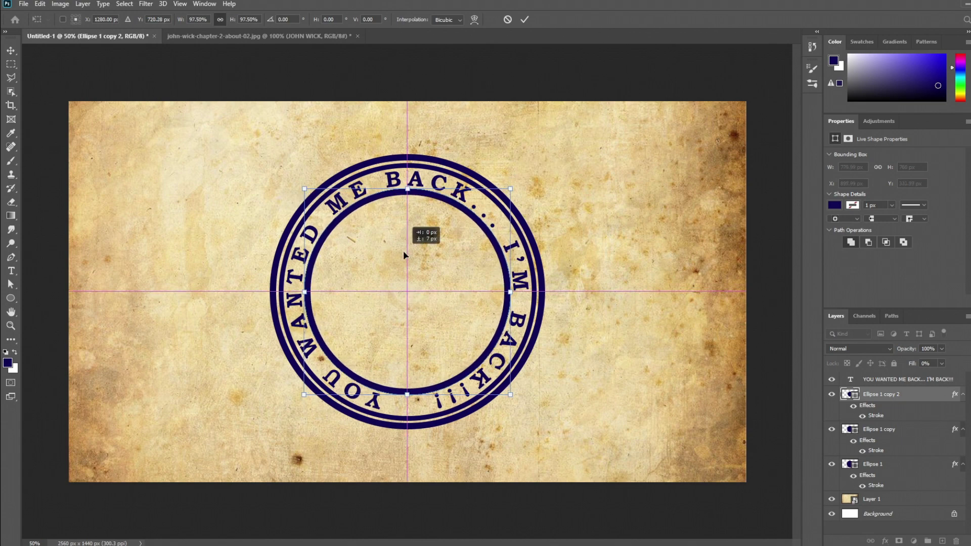
key("Return")
- Drag the portrait from john-wick-chapter-2-about-02.jpg into the stamp document
left_click(899, 379)
left_click(261, 37)
left_click_drag(261, 37, 450, 135)
mouse_move(455, 303)
left_mouse_down()
mouse_move(364, 303)
mouse_move(405, 238)
left_mouse_up()
- Close the portrait file without saving and scale the portrait to about 121% inside the rings
left_click(675, 134)
left_click(504, 206)
key("ctrl+t")
left_click_drag(485, 376, 501, 394)
left_click_drag(405, 234, 407, 233)
left_click_drag(318, 299, 308, 300)
left_click_drag(356, 280, 356, 281)
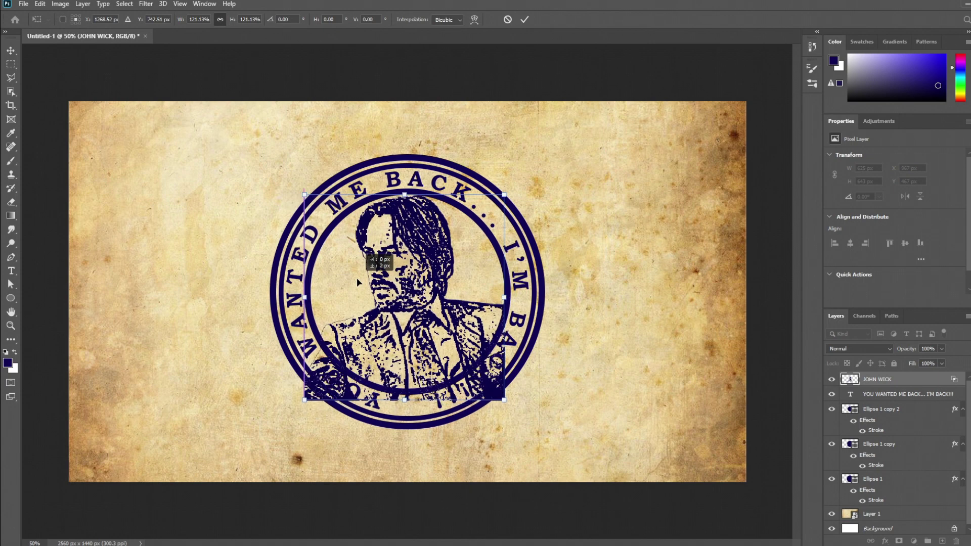
key("Return")
- Add a layer mask to JOHN WICK and paint out the dark bar outside the inner ring
left_click(11, 64)
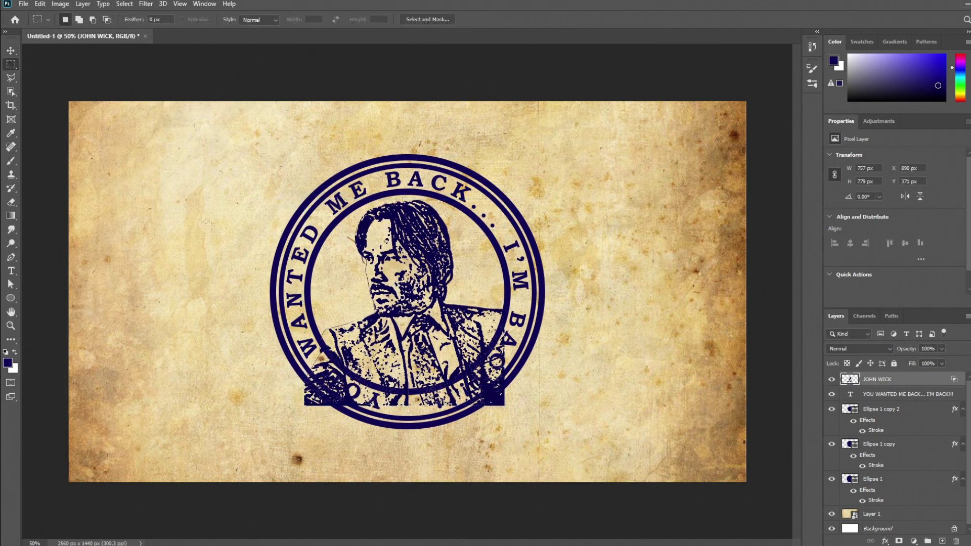
left_click(898, 541)
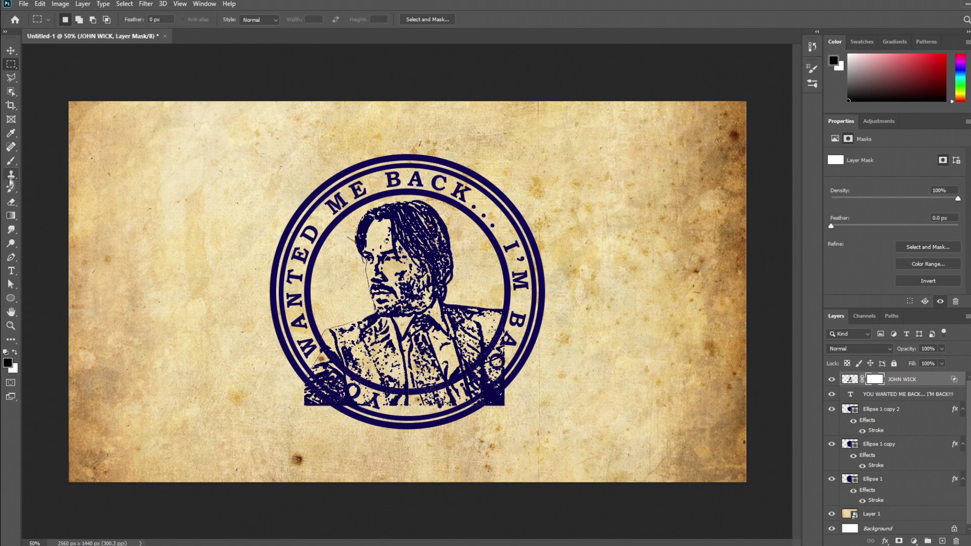
key("b")
right_click(306, 347)
left_click_drag(399, 360, 416, 360)
mouse_move(475, 392)
left_mouse_down()
mouse_move(308, 392)
mouse_move(497, 394)
left_mouse_up()
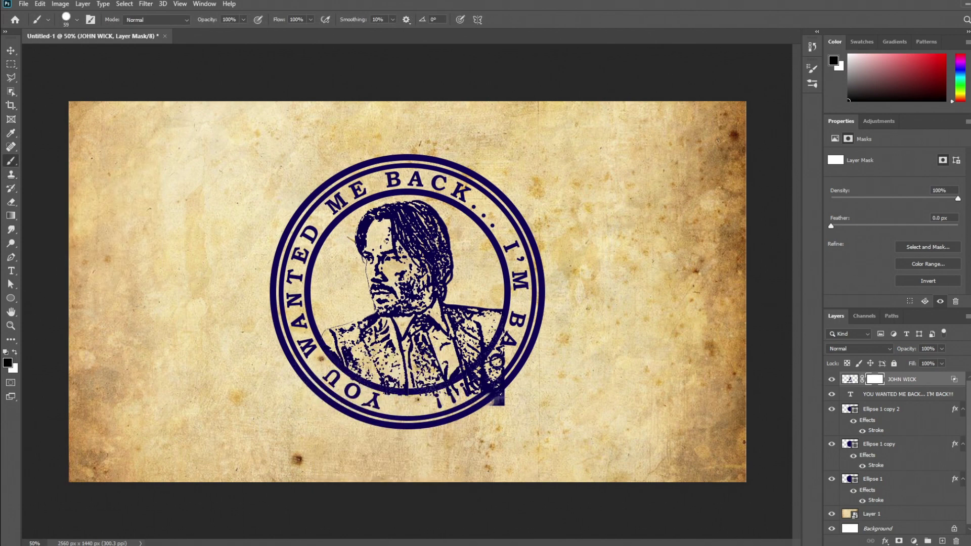
left_click_drag(523, 365, 425, 396)
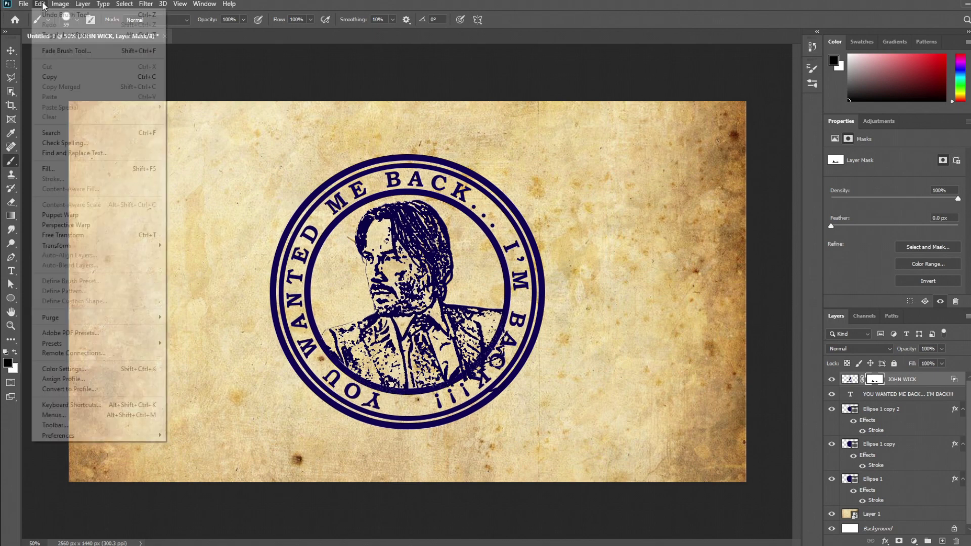
right_click(356, 327)
key("Return")
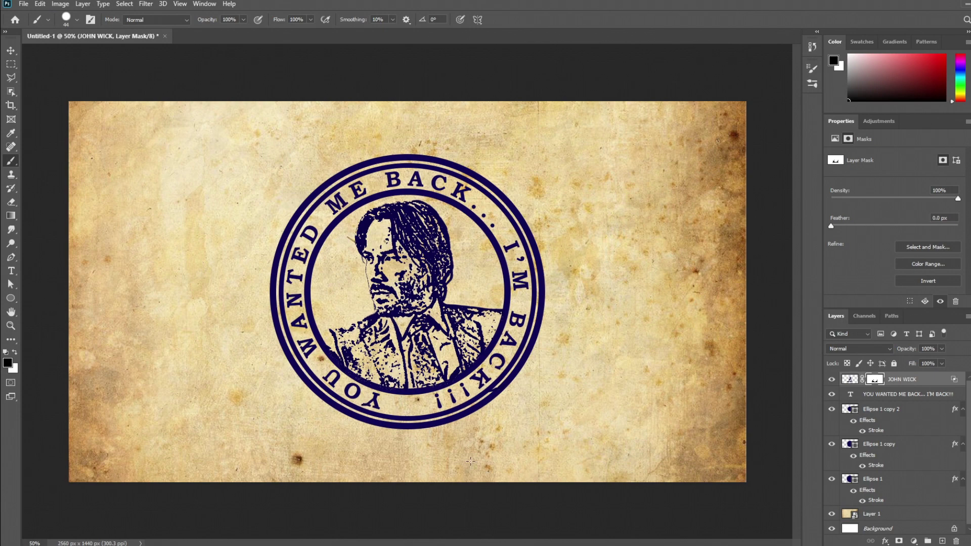
- Scale the ring and stamp layers up to about 118% and reposition them
key("v")
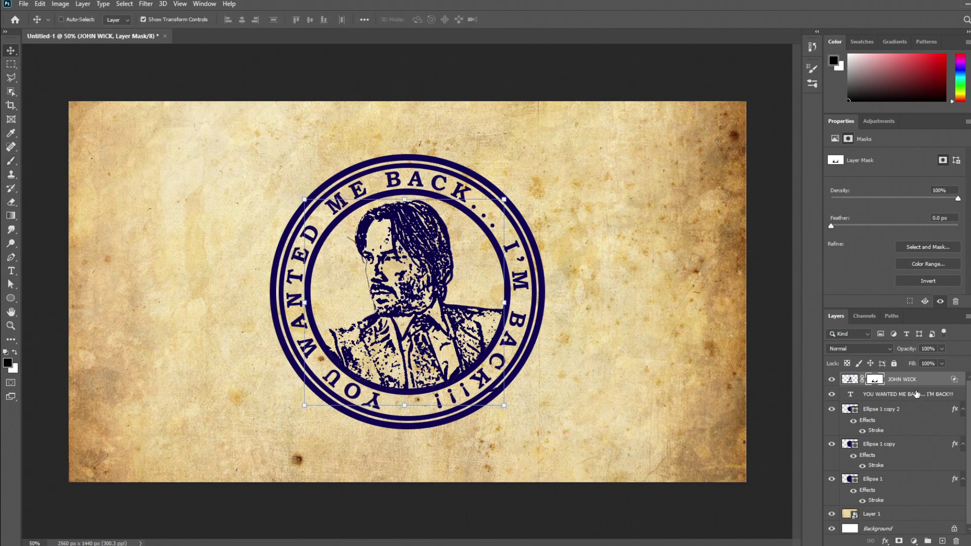
left_click(905, 409)
left_click(905, 444, "ctrl")
left_click(889, 479, "ctrl")
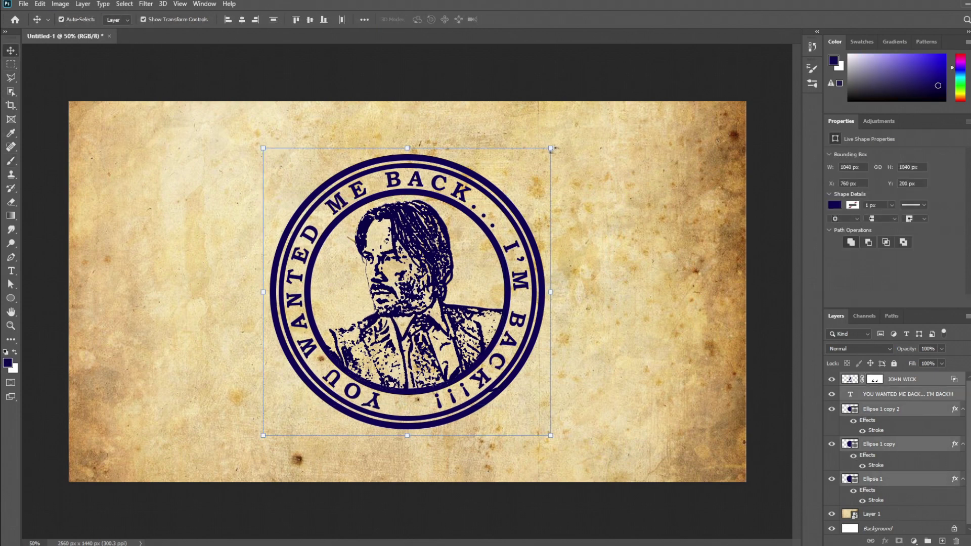
left_click_drag(550, 148, 586, 88)
left_click_drag(447, 194, 445, 217)
left_click_drag(602, 112, 631, 84)
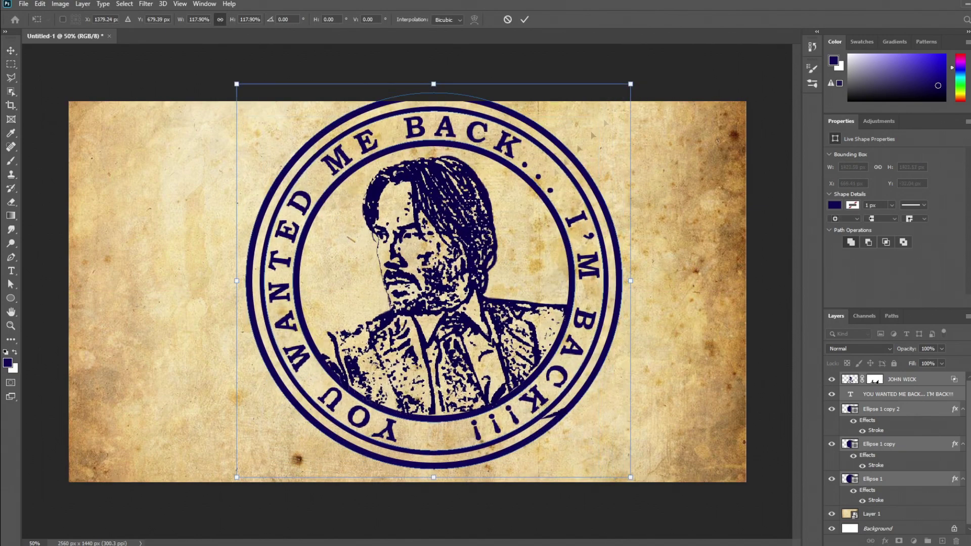
left_click_drag(434, 280, 407, 291)
key("Return")
- Set the curved text tracking to 200 and rotate it slightly clockwise
left_click(11, 271)
key("Return")
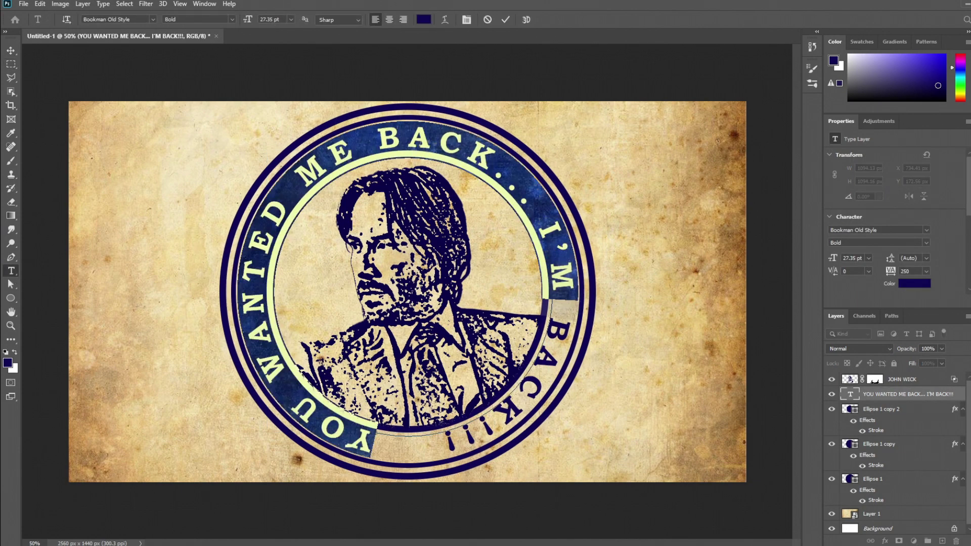
left_click(926, 271)
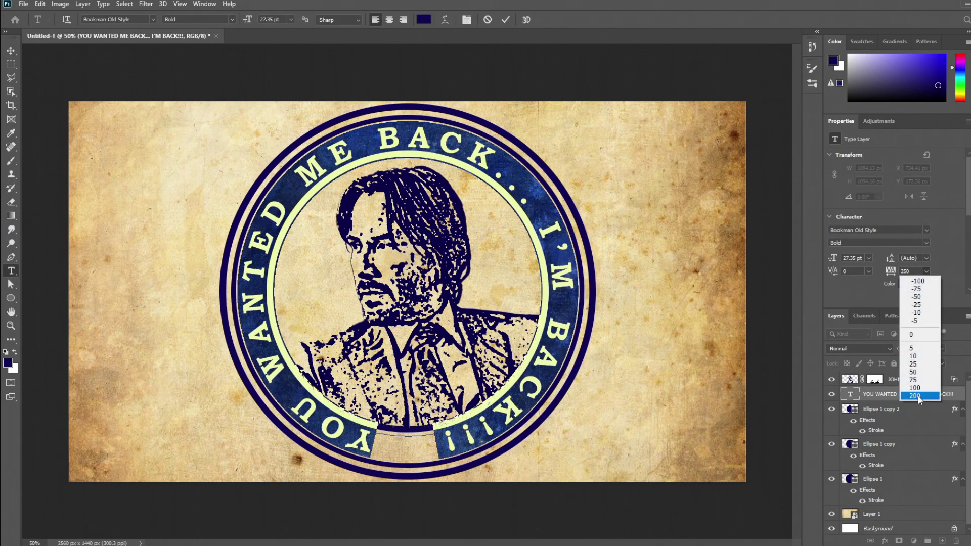
left_click(910, 399)
key("ctrl+Return")
key("ctrl+t")
left_click(40, 4)
left_click(36, 61)
mouse_move(207, 506)
left_mouse_down()
mouse_move(177, 478)
mouse_move(185, 514)
left_mouse_up()
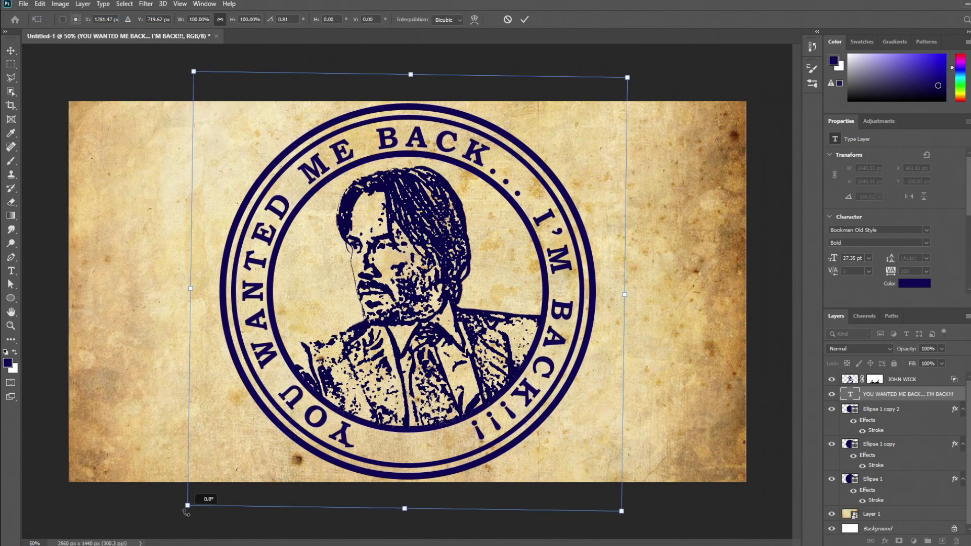
- Prepare a black brush with default colours, then start opening a file from the john wick folder
left_click(905, 380)
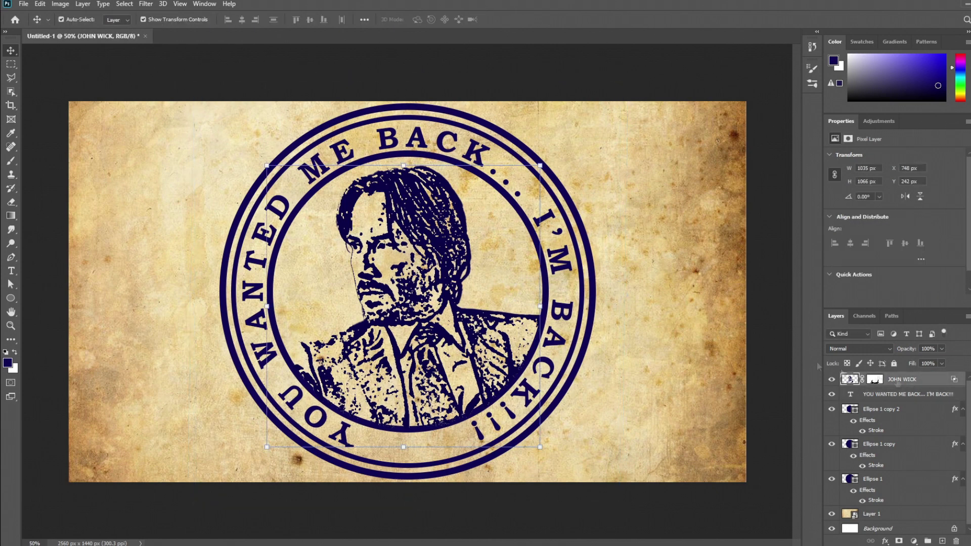
left_click(11, 162)
left_click(6, 353)
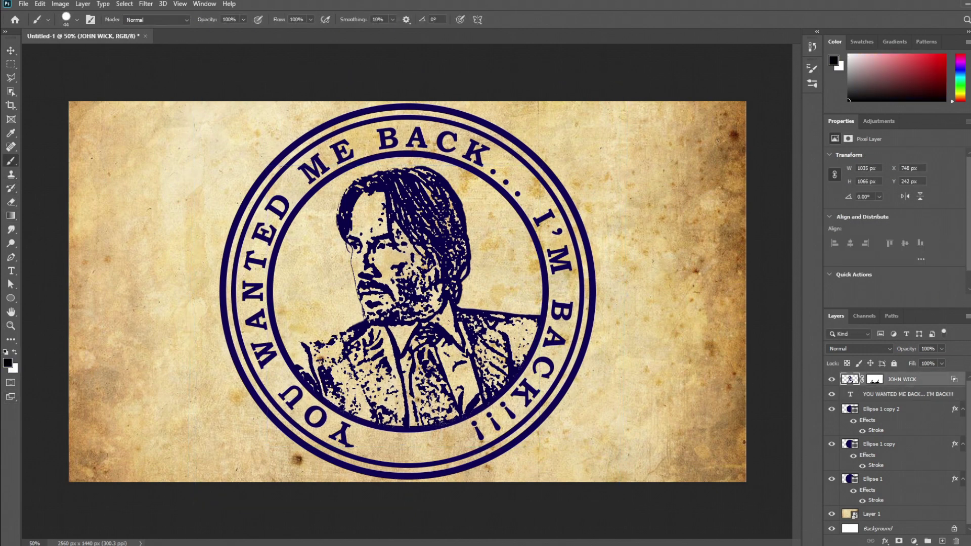
key("ctrl+backslash")
right_click(437, 423)
key("Return")
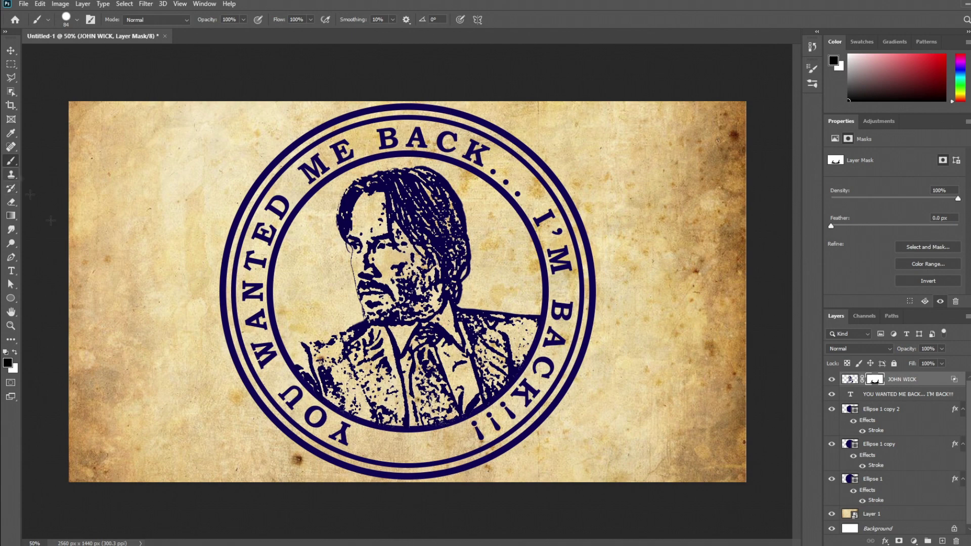
left_click(928, 395)
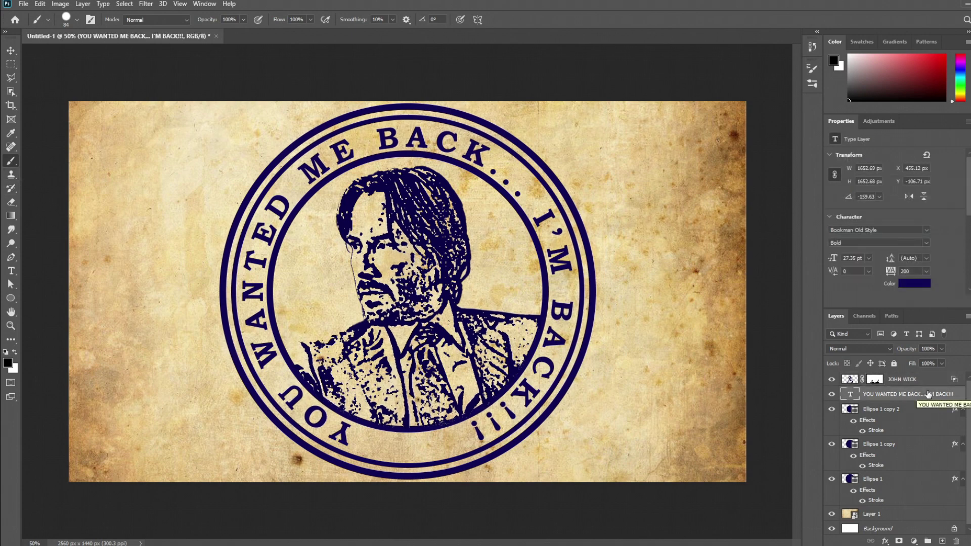
left_click(23, 4)
left_click(30, 23)
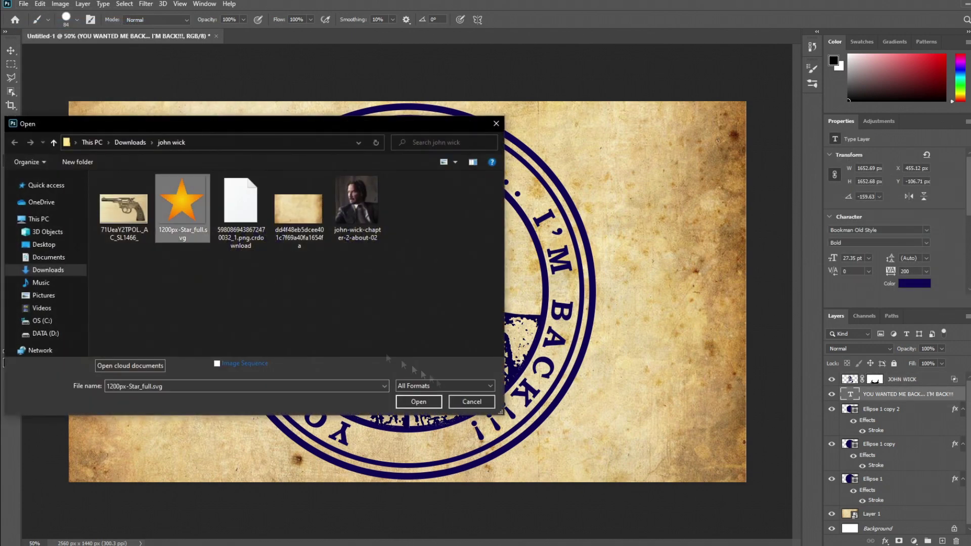
- Open 1200px-Star_full.svg and add a Solid Color fill layer of #100055
key("Return")
left_click(913, 540)
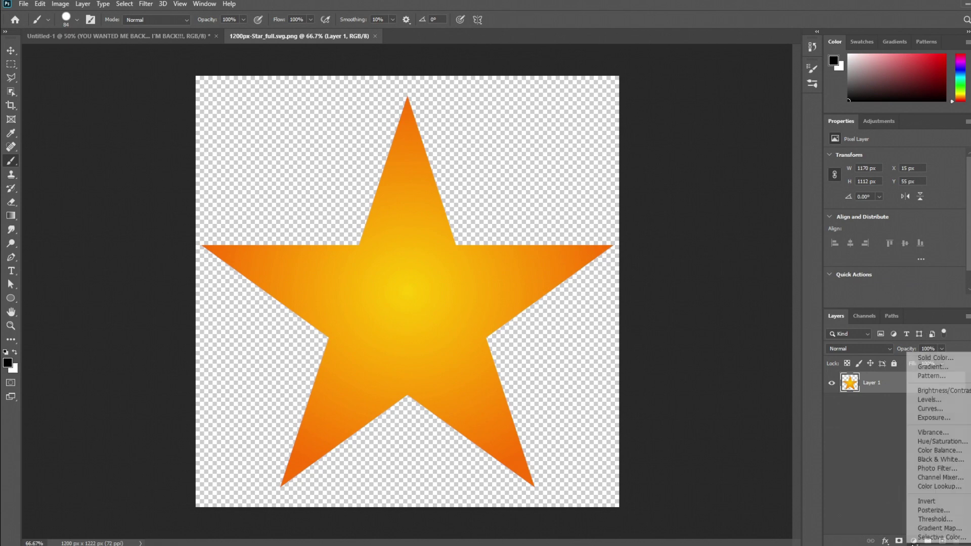
left_click(925, 358)
type("100055")
key("Return")
- Clip the navy fill to the star, merge them, and name the layer STAR
right_click(934, 387)
left_click(886, 245)
right_click(926, 385)
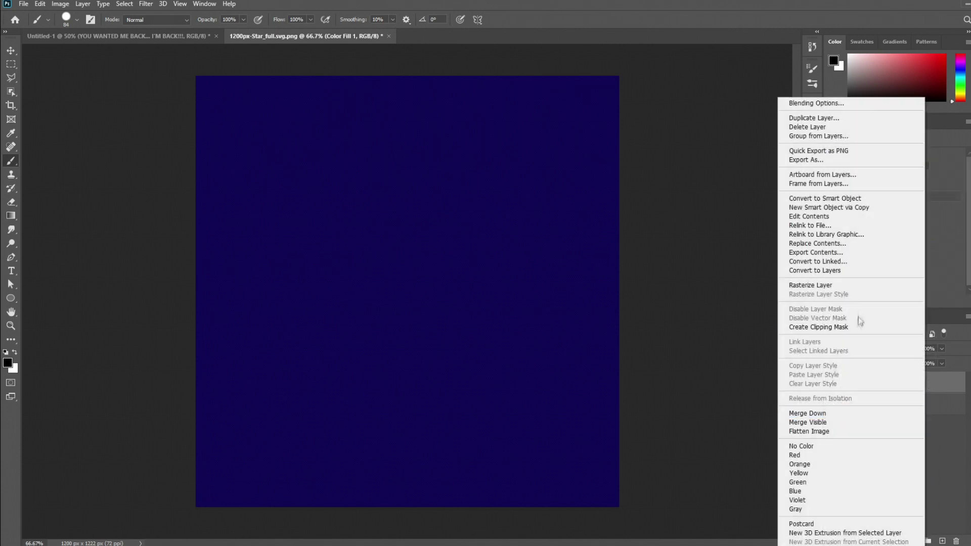
left_click(814, 323)
left_click(890, 405, "shift")
right_click(918, 394)
left_click(845, 413)
right_click(935, 387)
key("Escape")
type("STAR")
key("Return")
- Copy STAR into Untitled-1, close the star file unsaved, and shrink it to the bottom centre
left_click_drag(300, 34, 627, 89)
key("v")
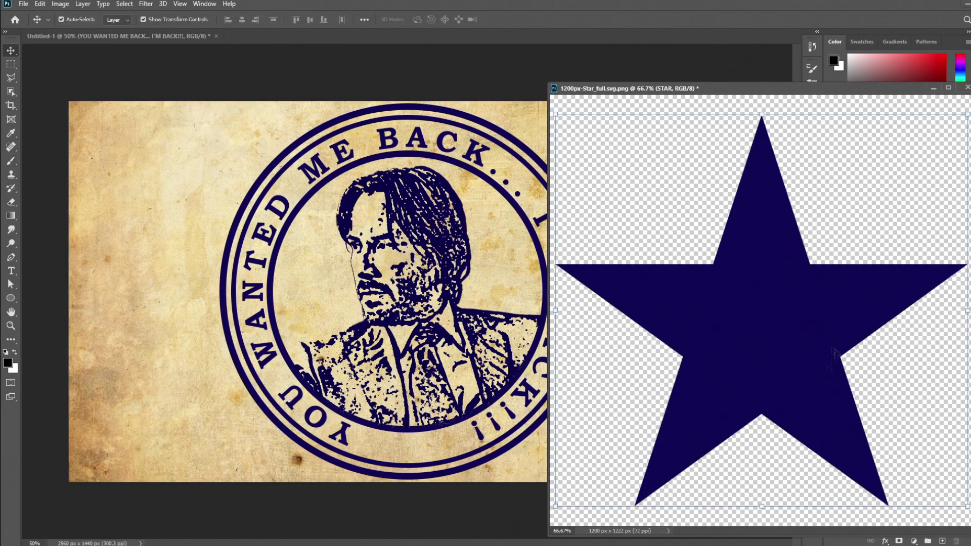
left_click_drag(758, 313, 336, 338)
left_click(966, 88)
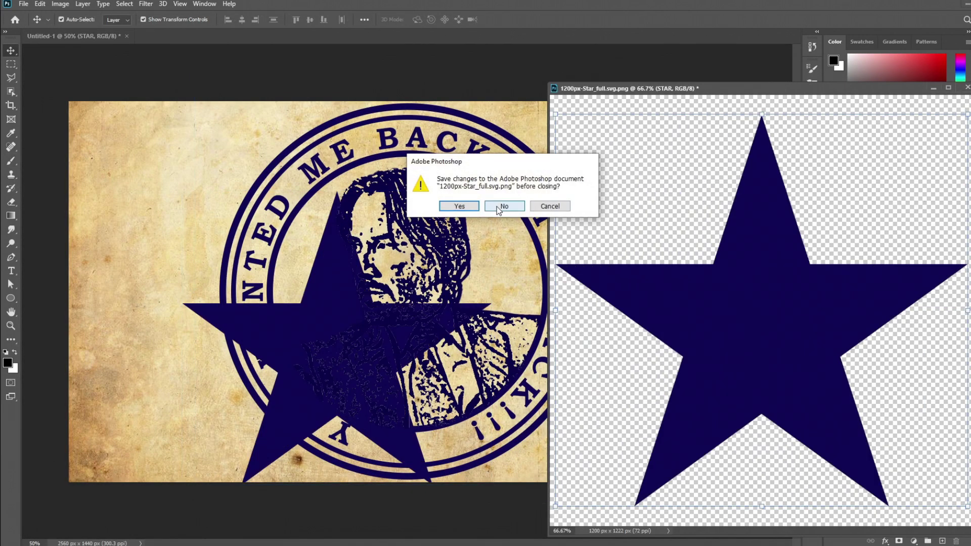
left_click(504, 208)
mouse_move(177, 190)
left_mouse_down()
mouse_move(462, 456)
mouse_move(410, 450)
mouse_move(420, 435)
left_mouse_up()
key("Return")
- Duplicate STAR, place the copy right of the original and tilt it slightly
key("m")
right_click(894, 396)
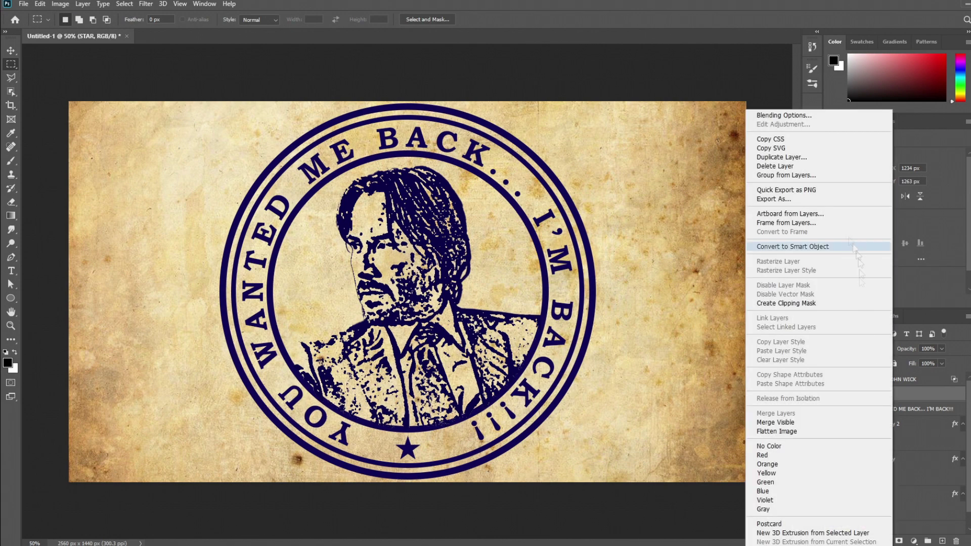
left_click(784, 159)
left_click(592, 154)
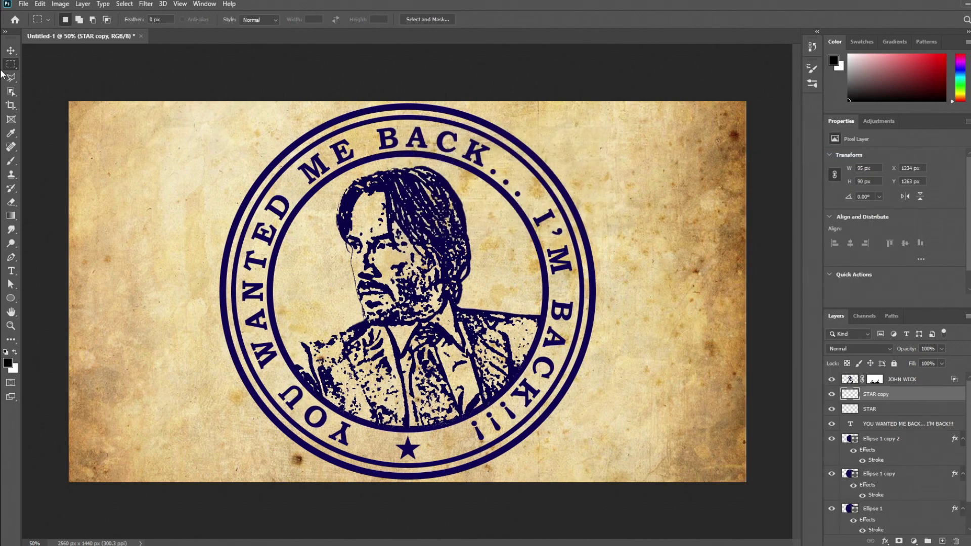
key("v")
mouse_move(410, 451)
left_mouse_down()
mouse_move(433, 449)
mouse_move(419, 464)
mouse_move(436, 448)
left_mouse_up()
key("ctrl+t")
right_click(434, 447)
key("Escape")
key("Return")
- Duplicate the star copy and place this third star left of the original
right_click(875, 394)
left_click(794, 156)
left_click(595, 154)
left_click_drag(435, 446, 380, 453)
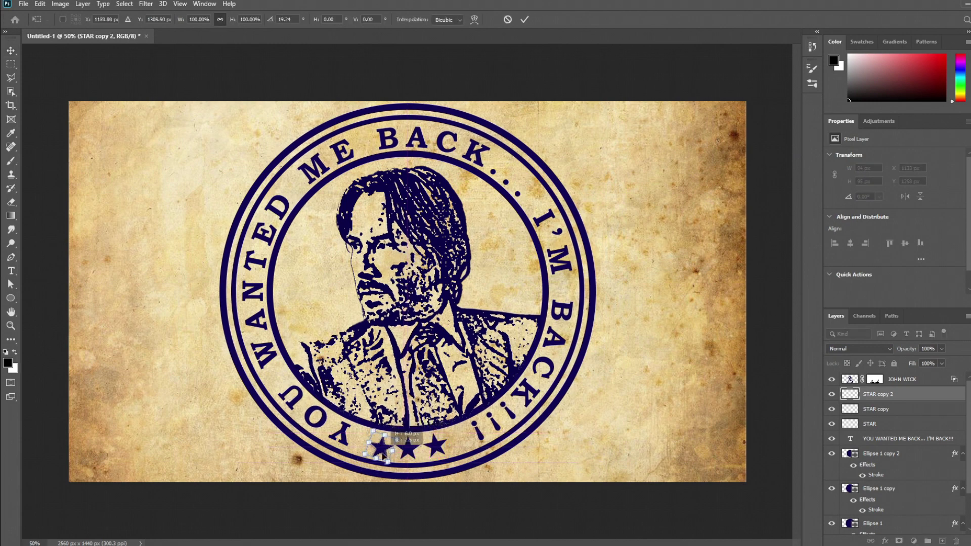
key("Return")
left_click(11, 64)
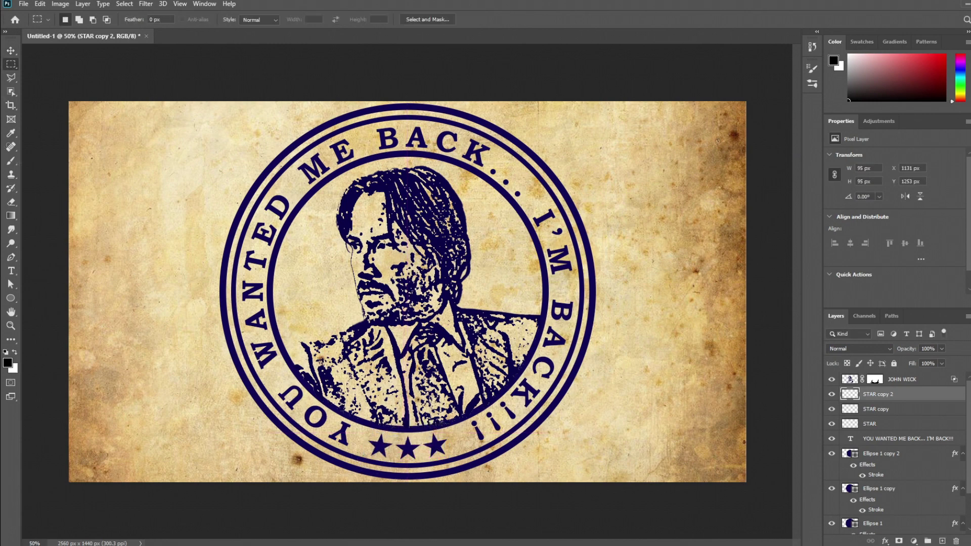
left_click(926, 437)
- Rotate the curved ring text about 1°
key("t")
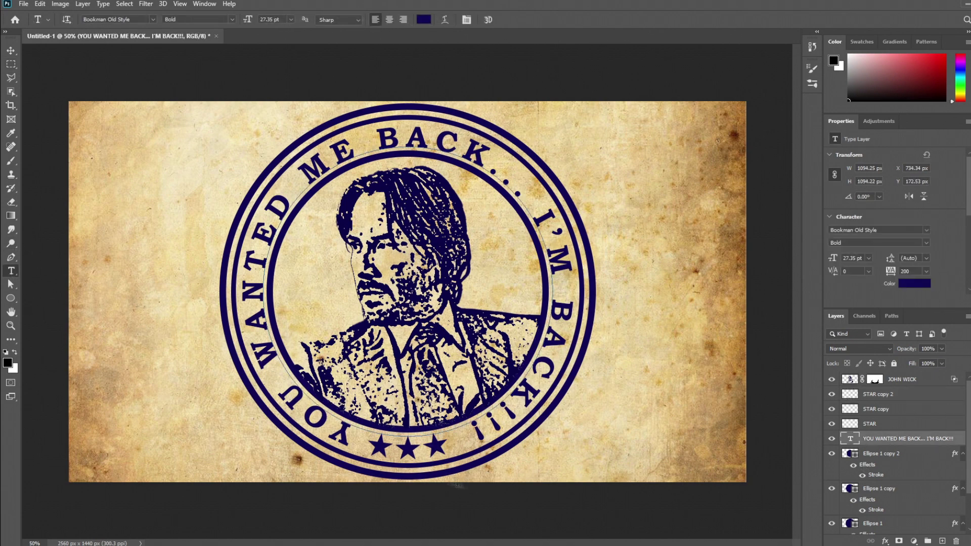
left_click_drag(345, 433, 487, 460)
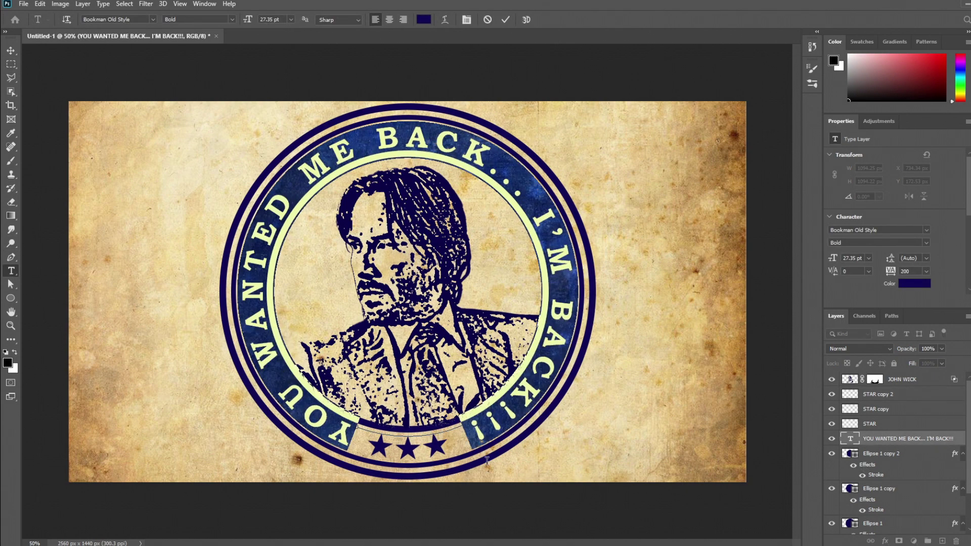
key("ctrl+Return")
key("ctrl+t")
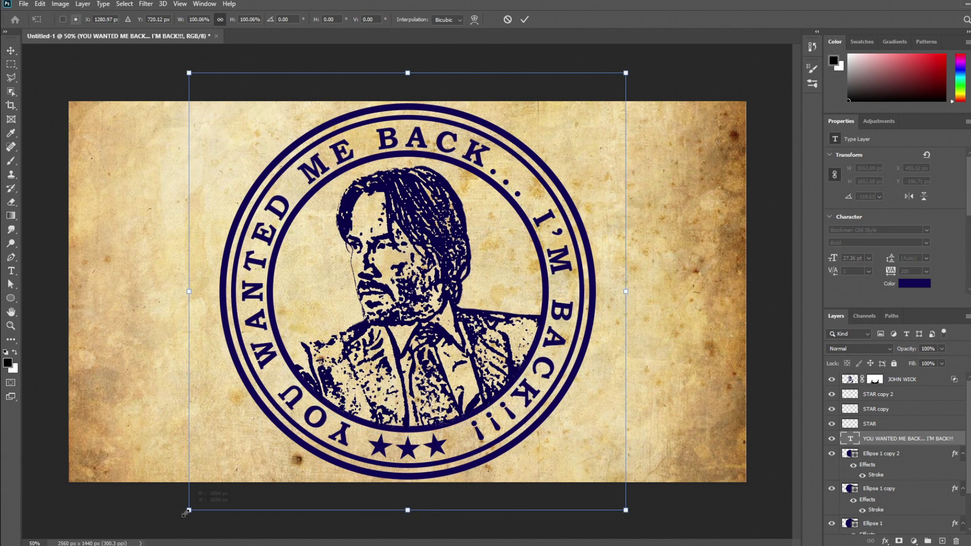
left_click_drag(175, 530, 168, 528)
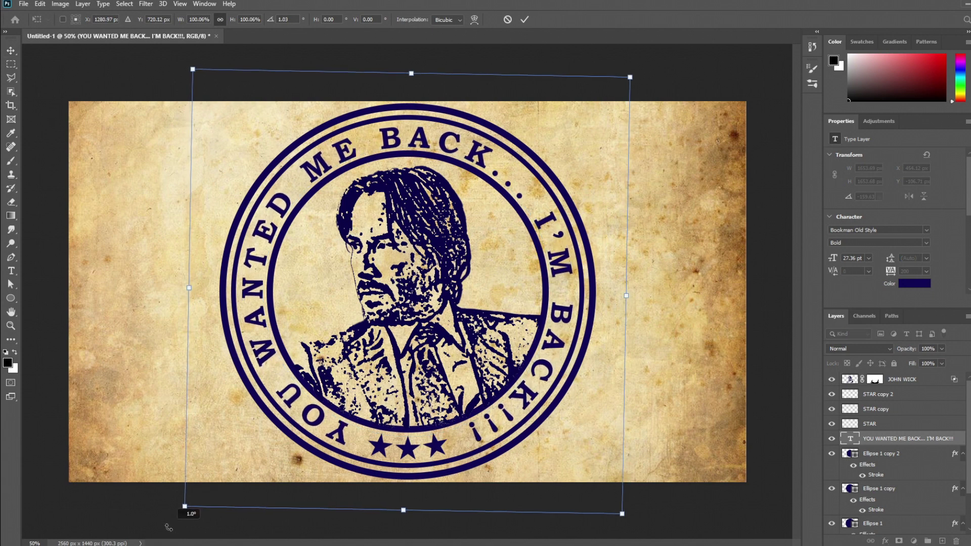
left_click(12, 63)
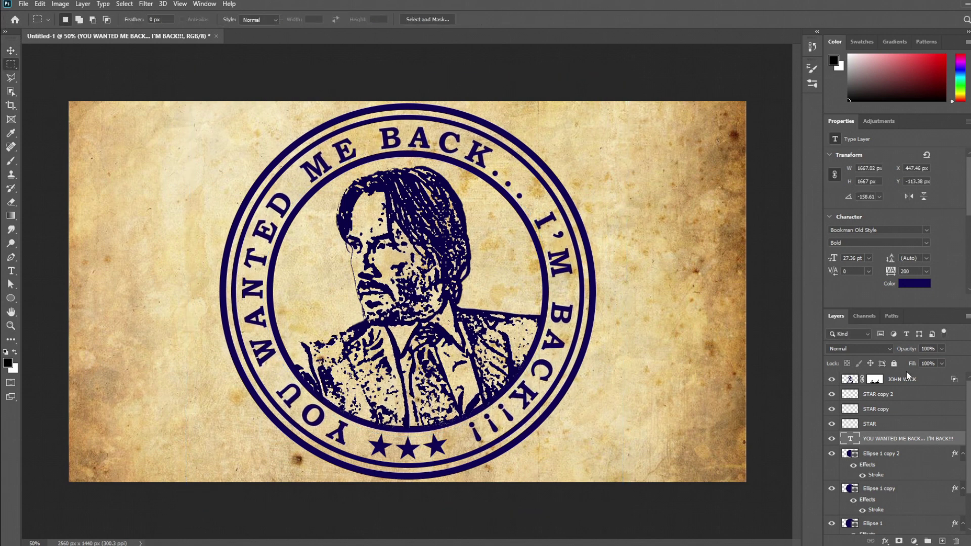
- Scale all stamp layers to about 91.86% and move the stamp up to the page centre
left_click_drag(907, 375, 890, 513)
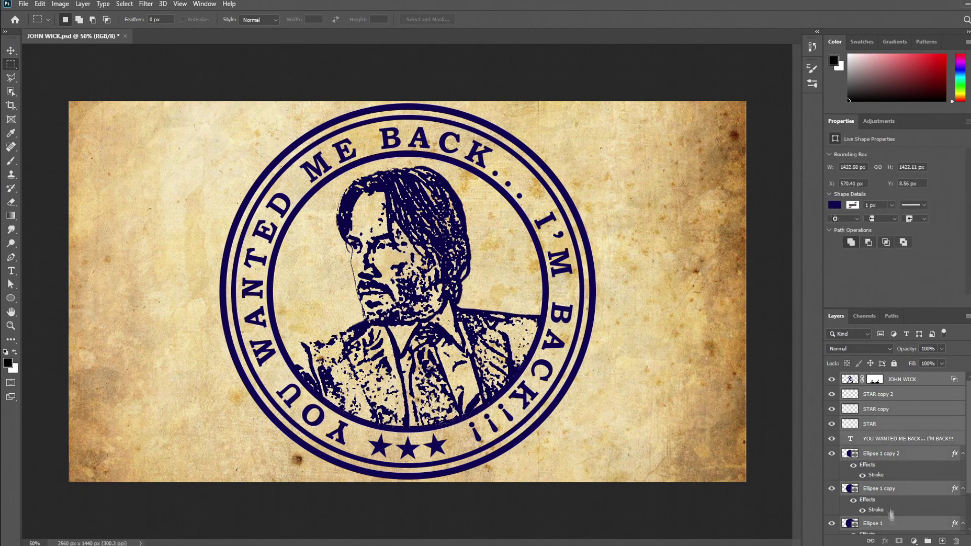
scroll(891, 513, "down", 2)
key("ctrl+t")
left_click_drag(408, 78, 407, 111)
left_click_drag(412, 303, 412, 285)
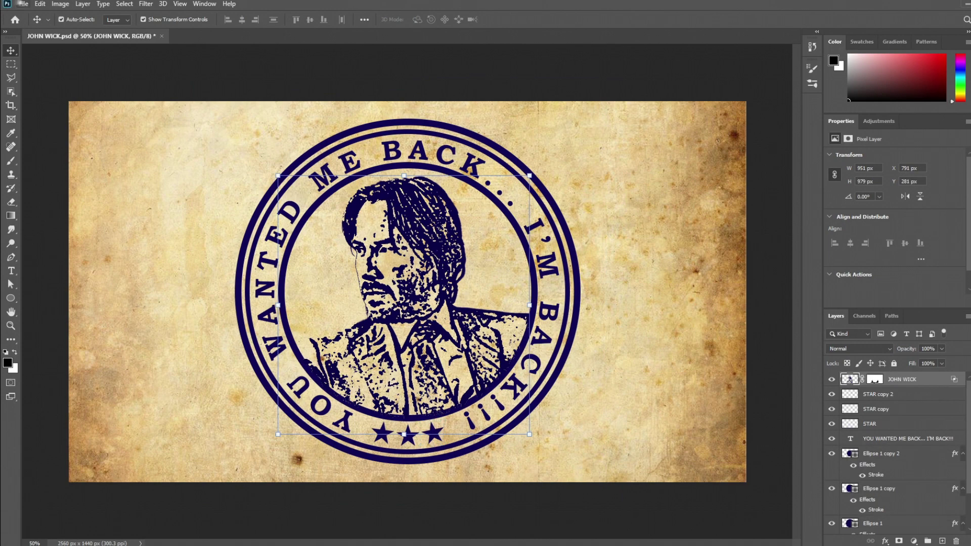
left_click(23, 4)
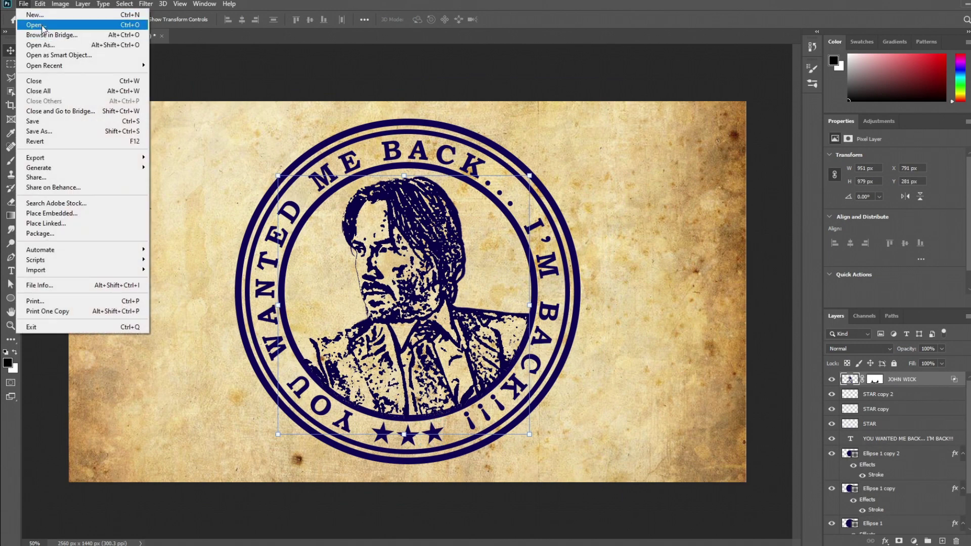
- Open the JOHN WICK logo image file
left_click(66, 24)
left_click(191, 207)
left_click(423, 404)
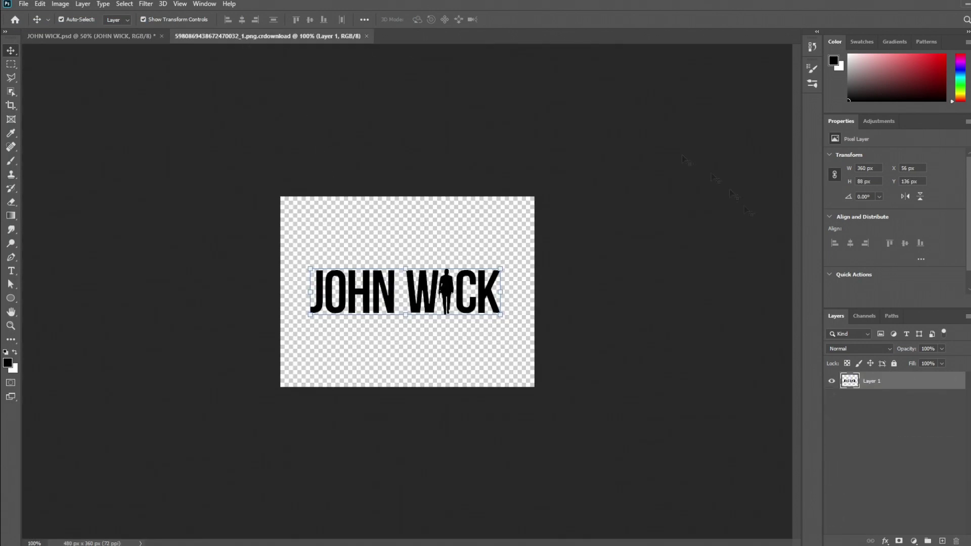
- Add a navy #10005a solid colour fill clipped to the logo
left_click(913, 541)
left_click(927, 350)
type("100")
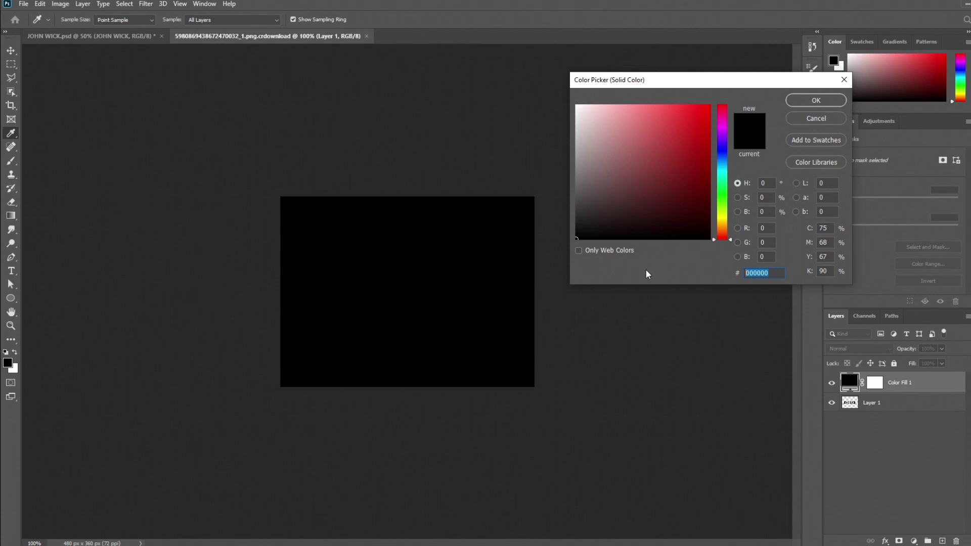
type("05a")
left_click(815, 100)
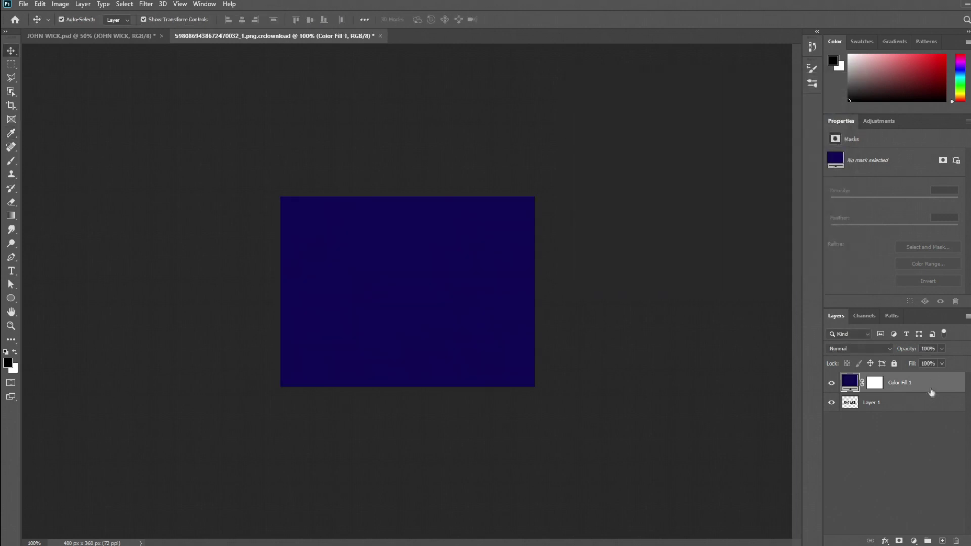
right_click(900, 382)
left_click(829, 303)
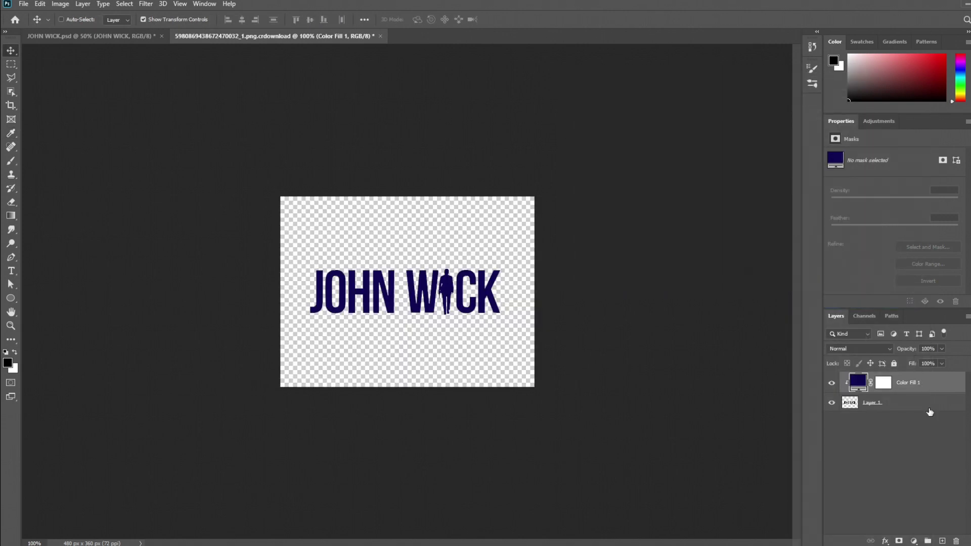
- Merge the logo layers into a smart object named LOGO and place it on the stamp canvas
right_click(929, 412)
left_click(851, 246)
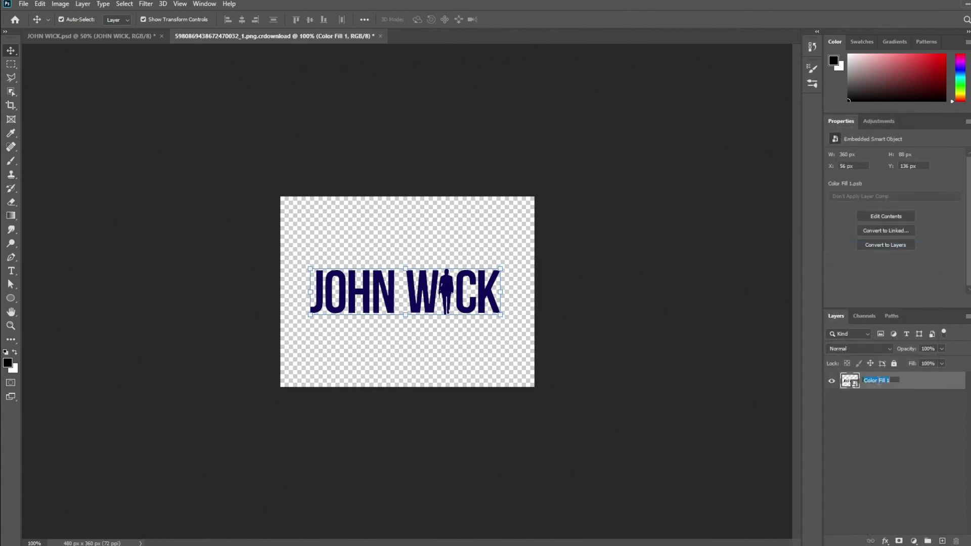
type("LOGO")
key("Return")
mouse_move(240, 36)
left_mouse_down()
mouse_move(344, 110)
mouse_move(565, 128)
left_mouse_up()
left_click_drag(537, 236, 130, 273)
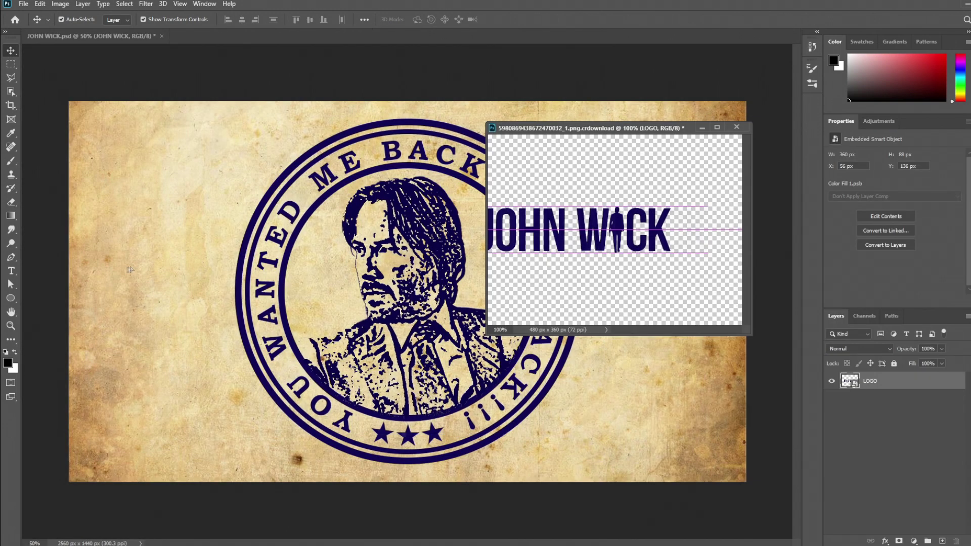
- Close the logo file without saving, then duplicate LOGO and move the copy right of the stamp
left_click(736, 127)
left_click(506, 213)
right_click(895, 390)
left_click(875, 53)
left_click(596, 139)
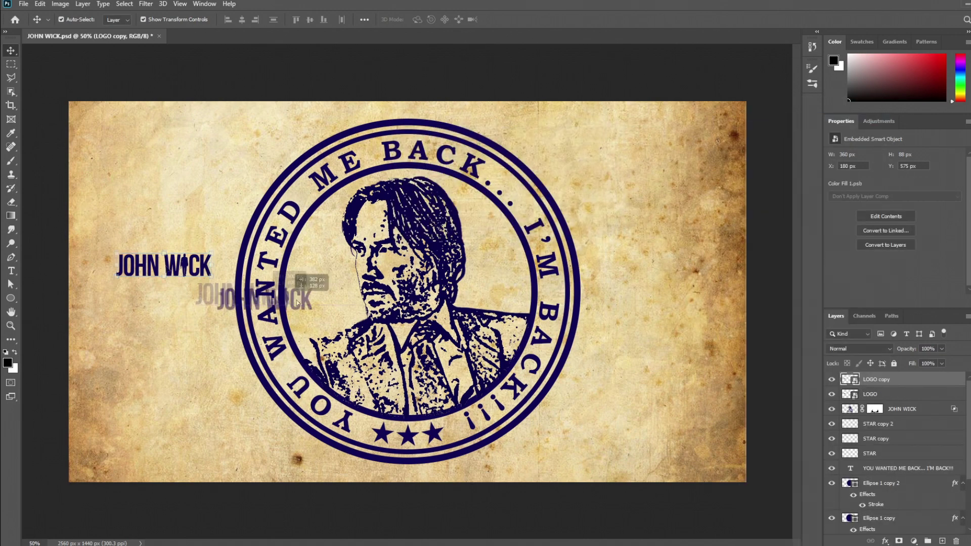
left_click_drag(152, 272, 640, 272)
- Mask out WICK on the left LOGO with a Polygonal Lasso mask and make it a smart object
left_click(12, 64)
key("alt+bracketleft")
left_click(160, 242)
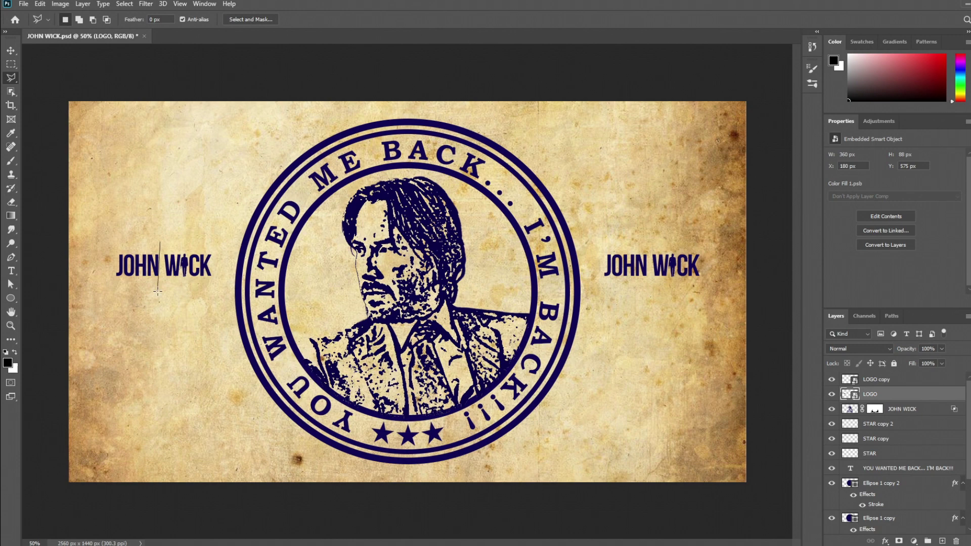
left_click(899, 541)
right_click(909, 394)
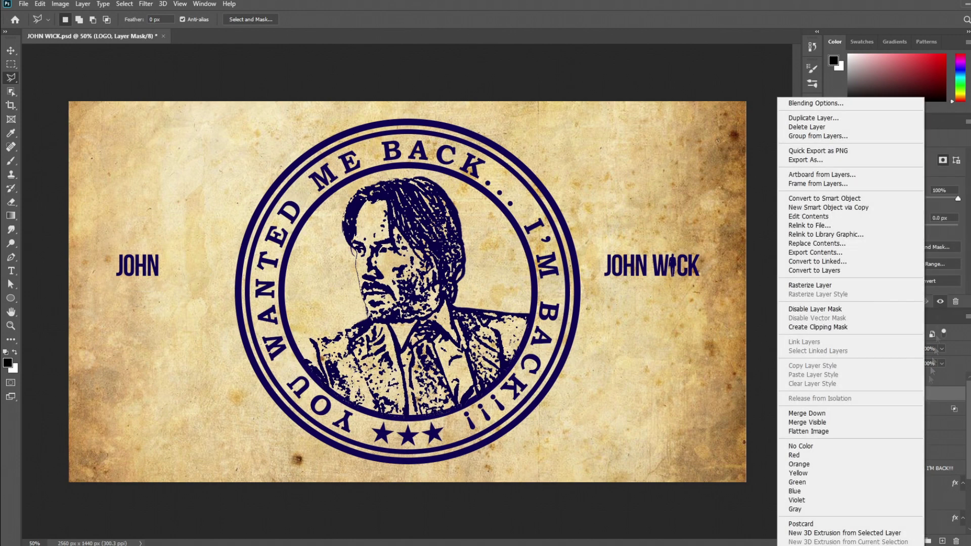
left_click(809, 196)
- Mask out JOHN on the right LOGO copy and convert it to a smart object
left_click(909, 380)
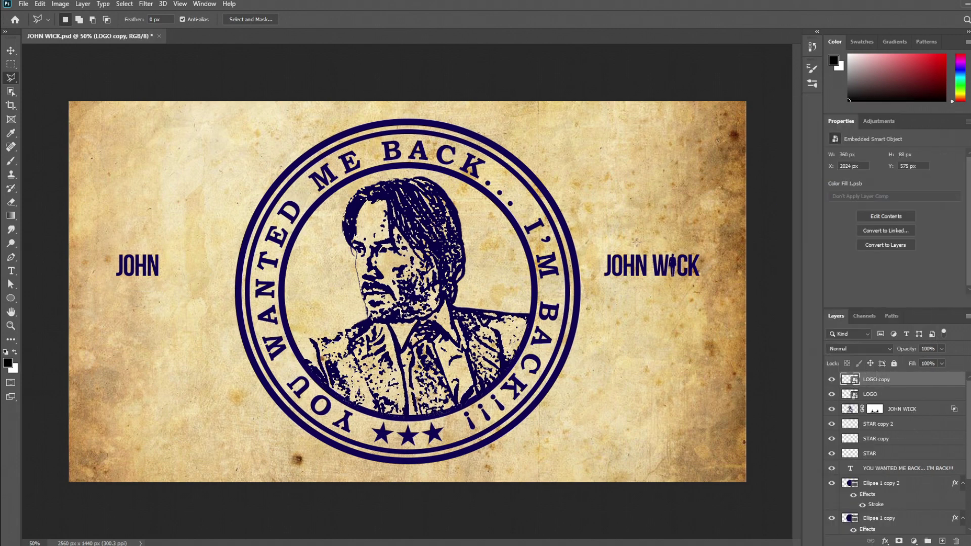
left_click(651, 245)
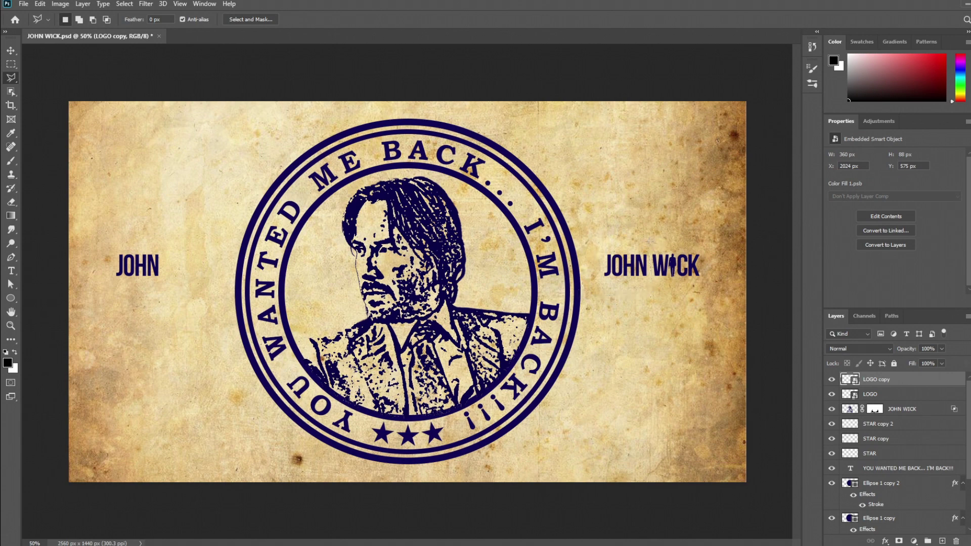
left_click(898, 540)
right_click(932, 380)
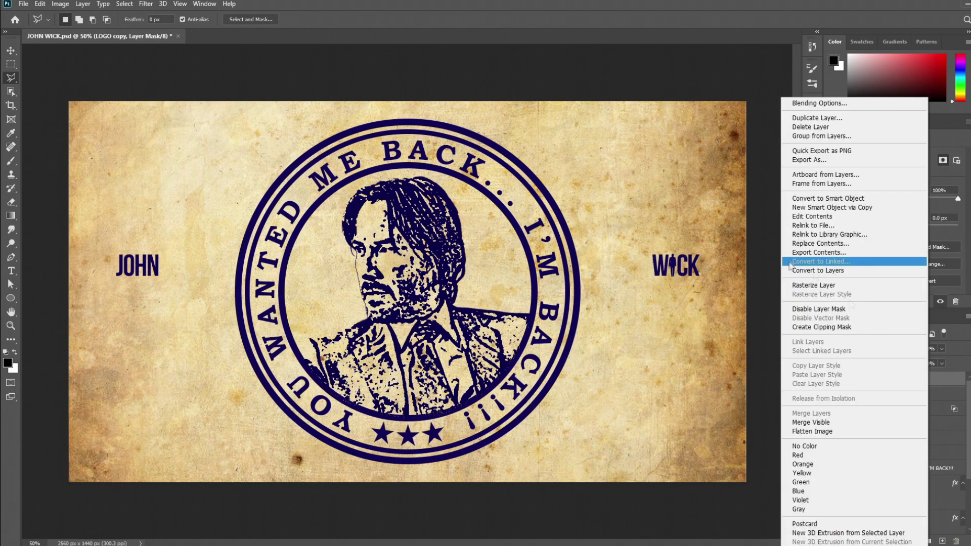
left_click(809, 196)
- Enlarge JOHN to about 310% on the left of the stamp
left_click(11, 51)
left_click(870, 394)
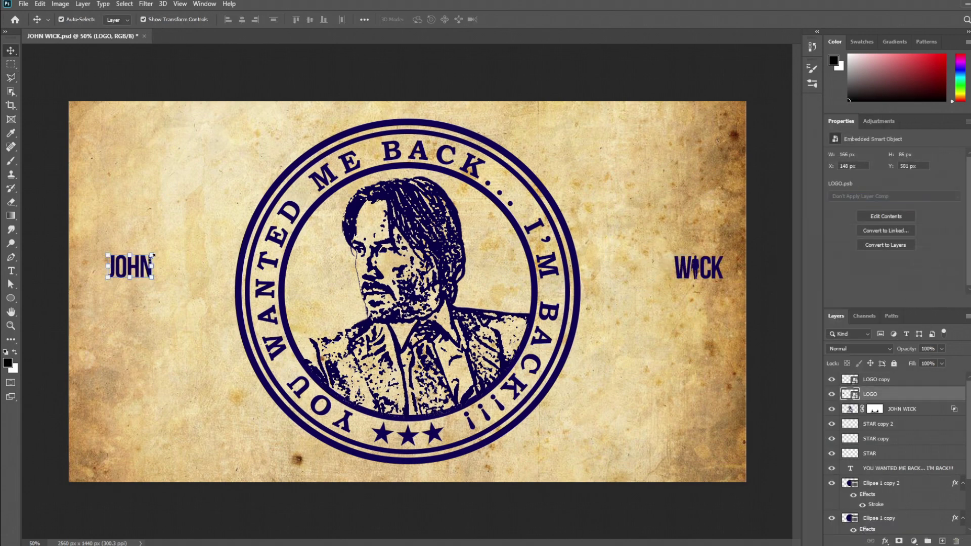
key("ctrl+t")
mouse_move(159, 254)
left_mouse_down()
mouse_move(177, 275)
mouse_move(161, 291)
left_mouse_up()
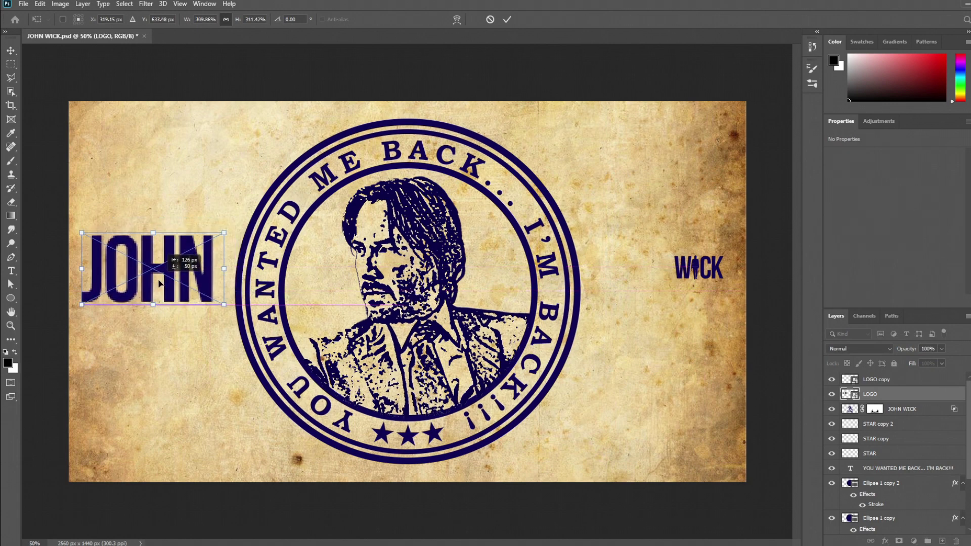
key("Return")
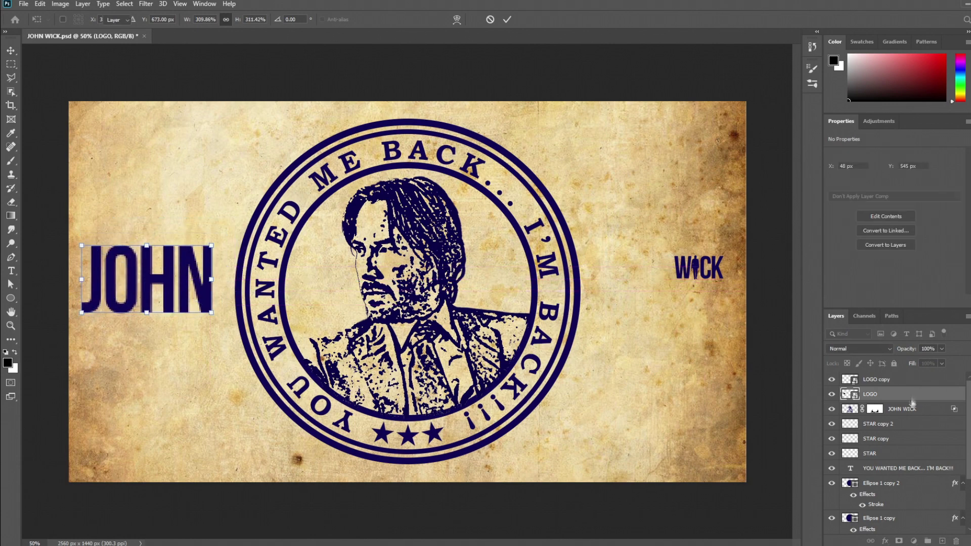
- Enlarge WICK to about 250% and reposition it right of the stamp
left_click(876, 379)
key("ctrl+t")
mouse_move(696, 280)
left_mouse_down()
mouse_move(696, 289)
mouse_move(663, 286)
left_mouse_up()
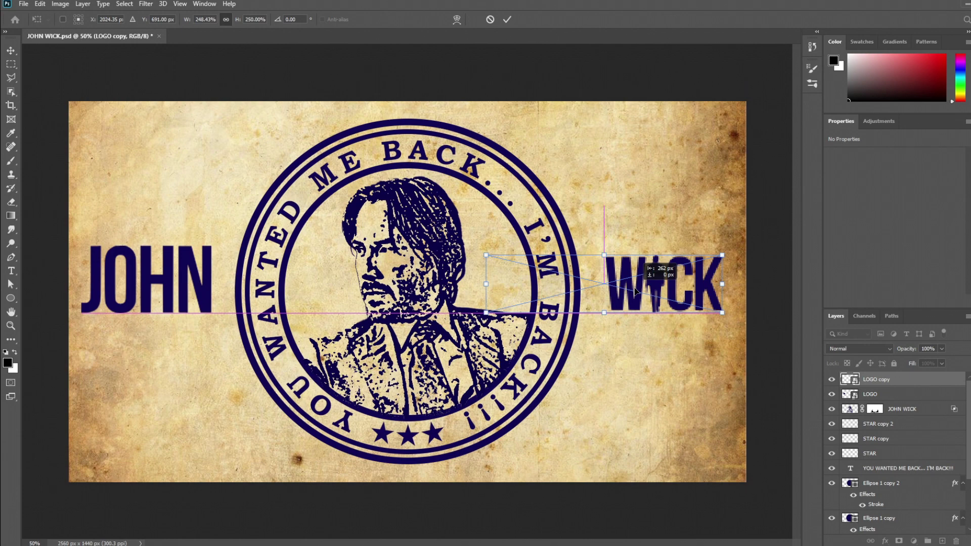
key("Return")
left_click(869, 393)
- Bring up Blending Options for the WICK layer
left_click(11, 64)
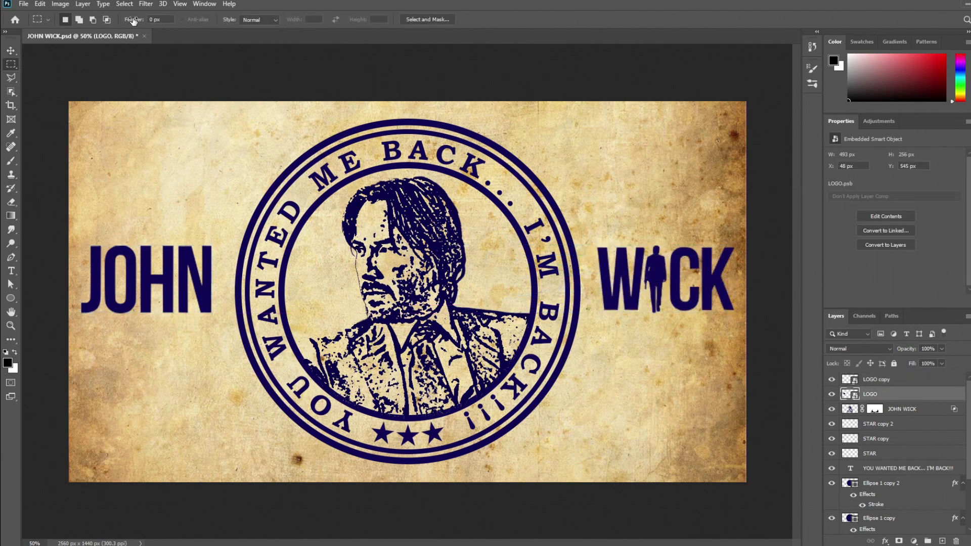
right_click(897, 379)
left_click(788, 101)
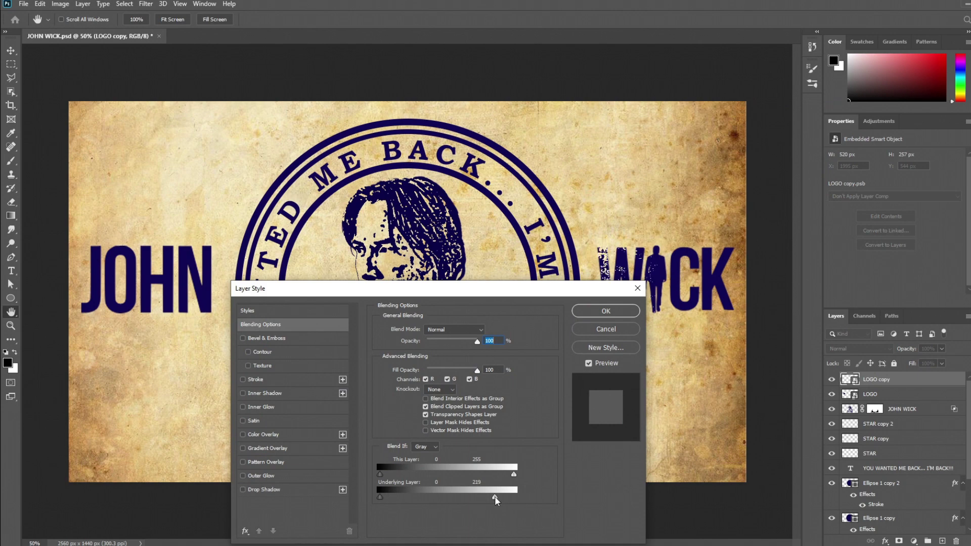
- Drag Blend If Underlying Layer sliders on WICK and JOHN so paper texture breaks through
left_click_drag(395, 500, 443, 499)
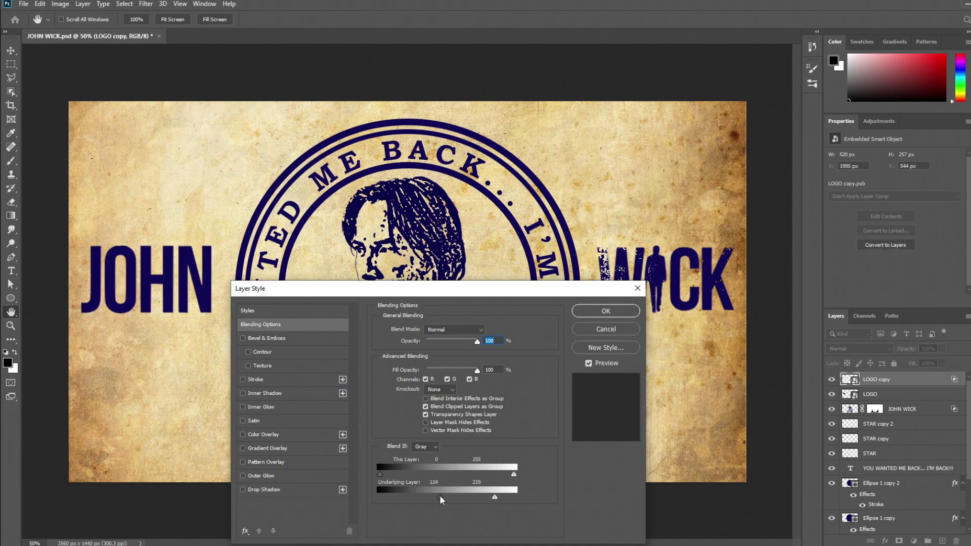
left_click(605, 311)
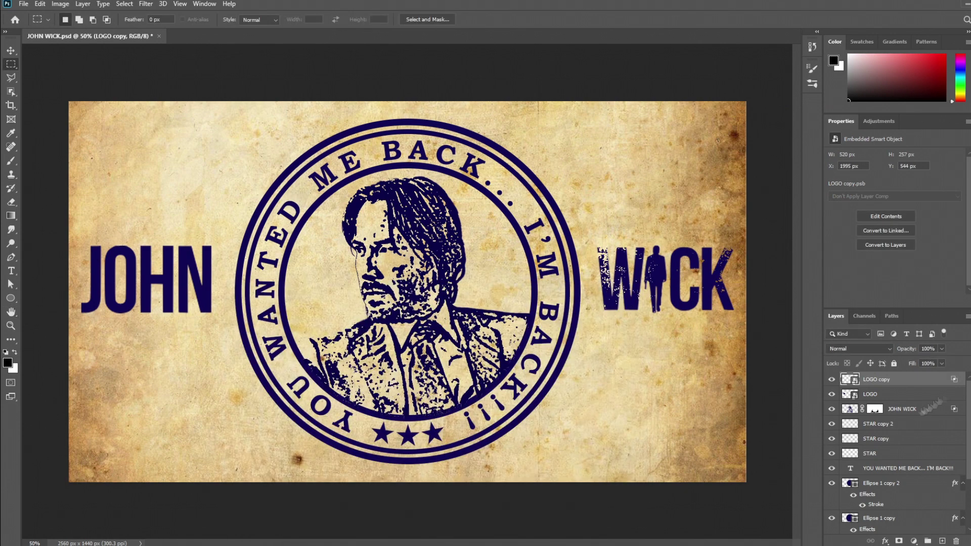
right_click(905, 394)
left_click(781, 101)
left_click_drag(513, 496, 498, 499)
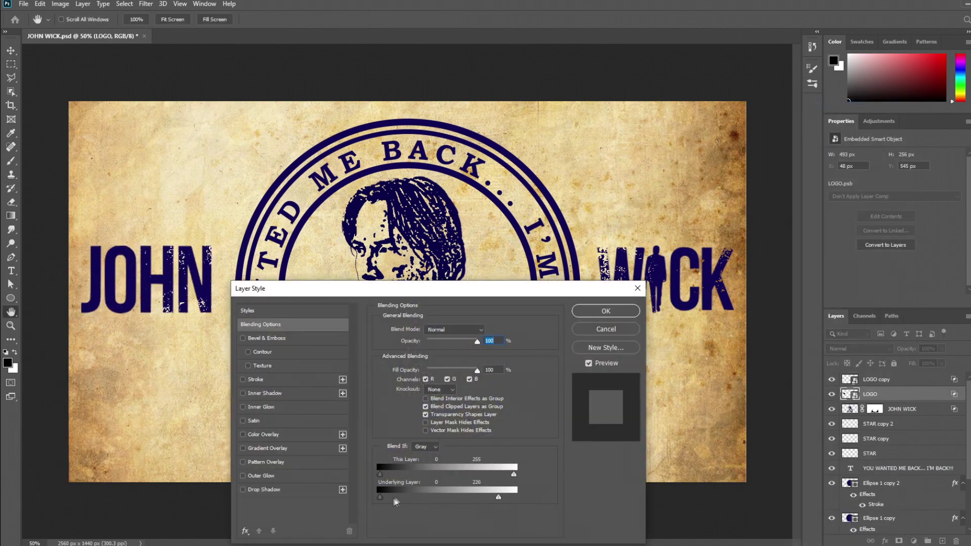
left_click_drag(388, 497, 423, 499)
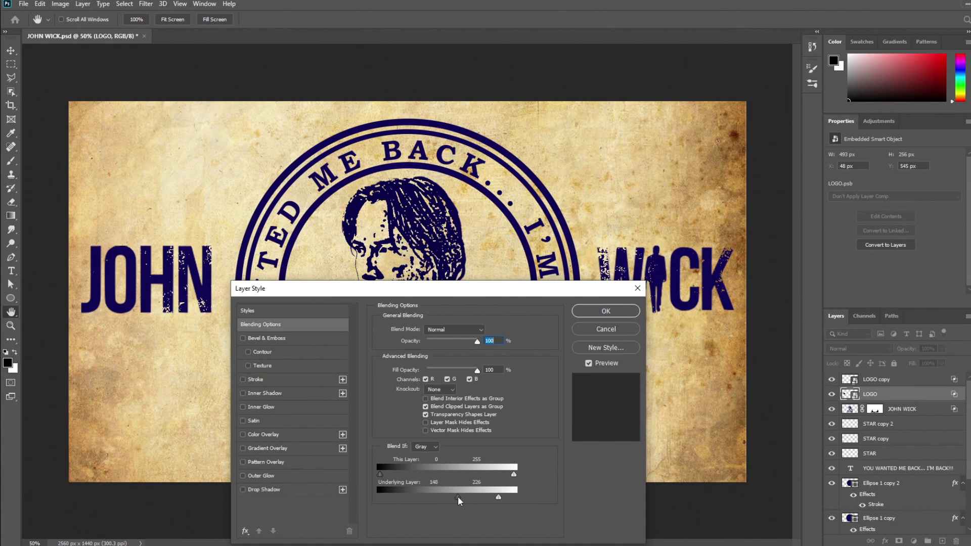
left_click(605, 311)
- Readjust WICK's Blend If distressing, then bring up a star layer's options
left_click(887, 379)
double_click(888, 380)
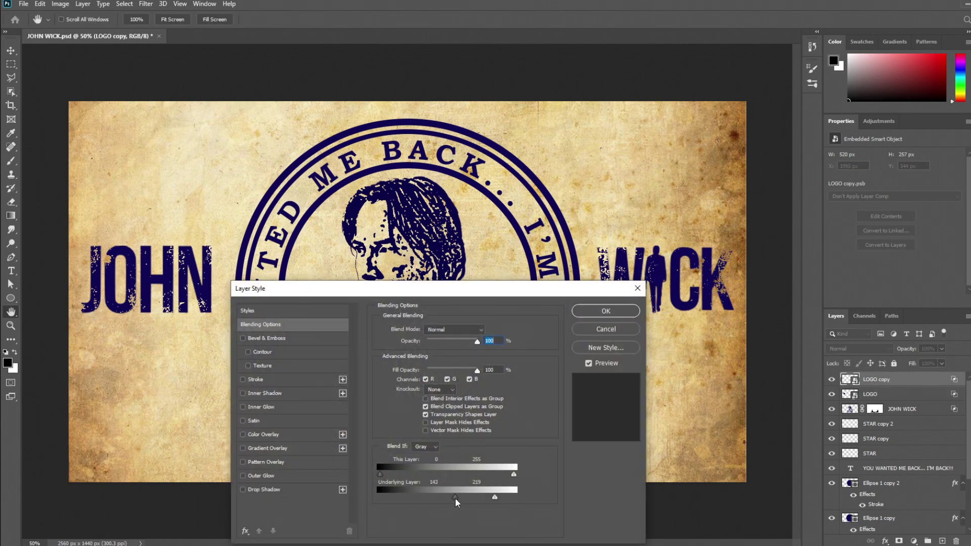
left_click(605, 311)
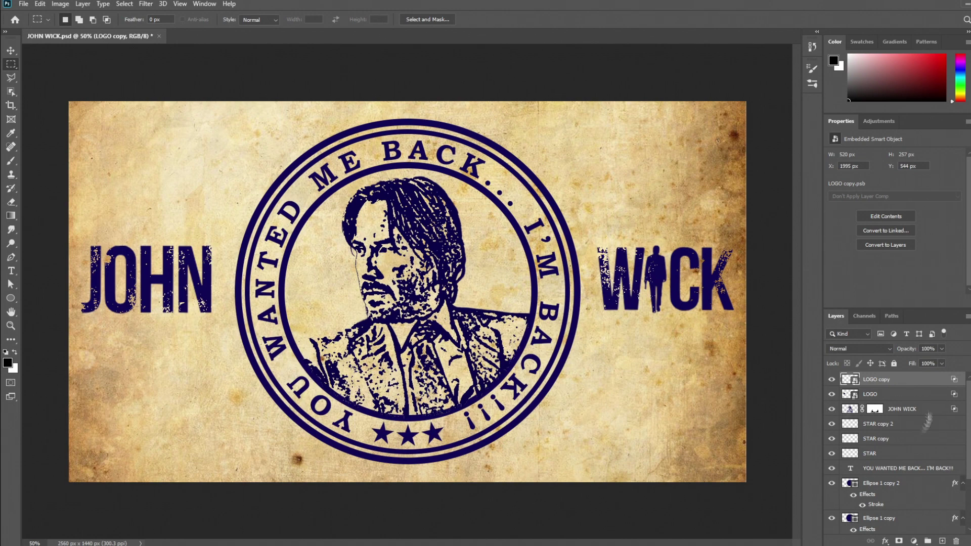
right_click(903, 428)
- Distress the first star with Blend If Underlying Layer sliders
left_click(791, 113)
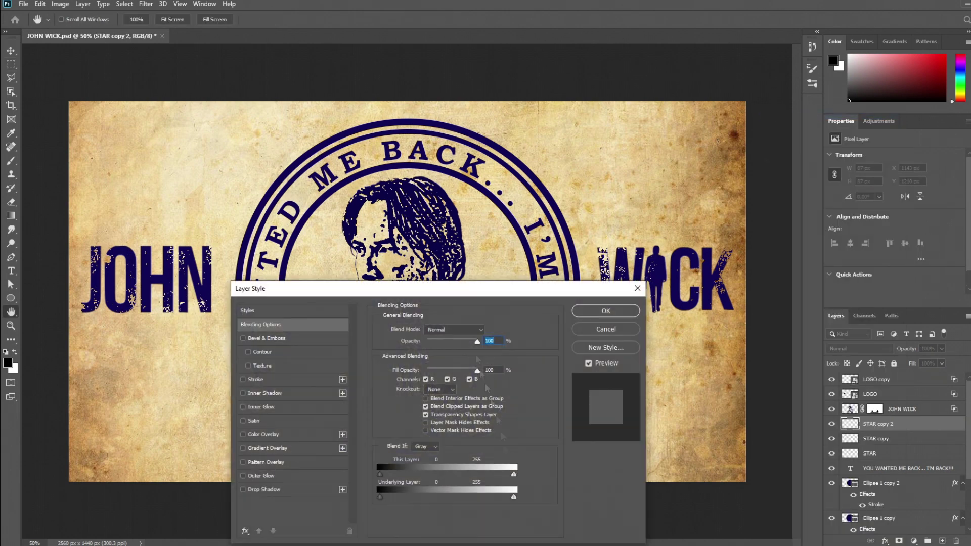
left_click_drag(465, 286, 652, 152)
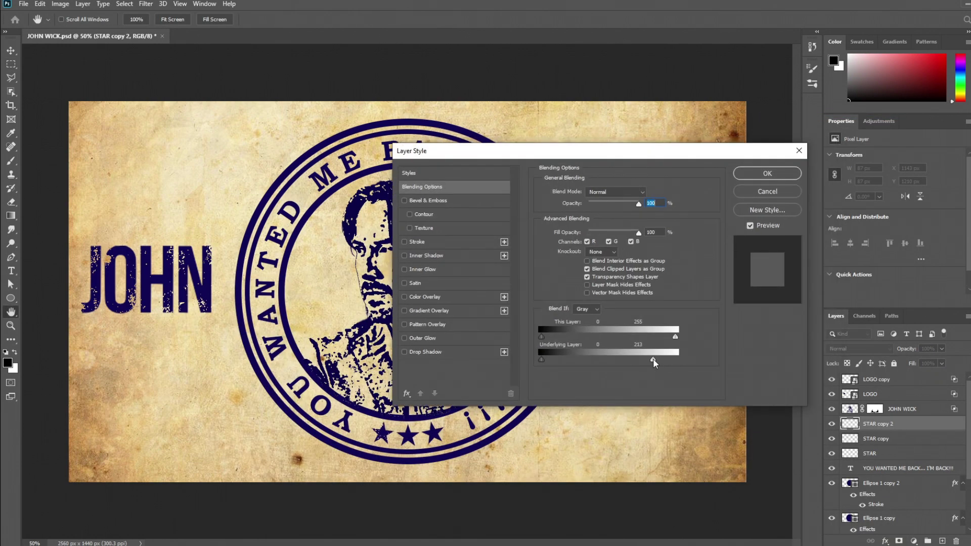
left_click_drag(542, 359, 592, 360)
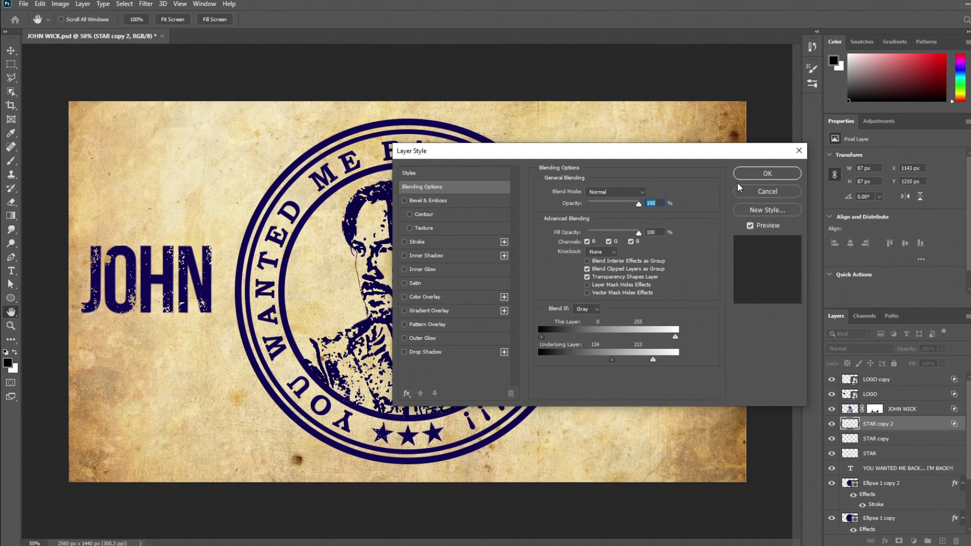
left_click(761, 173)
- Distress the second star with fine-tuned Blend If Underlying Layer sliders
right_click(893, 441)
left_click(895, 7)
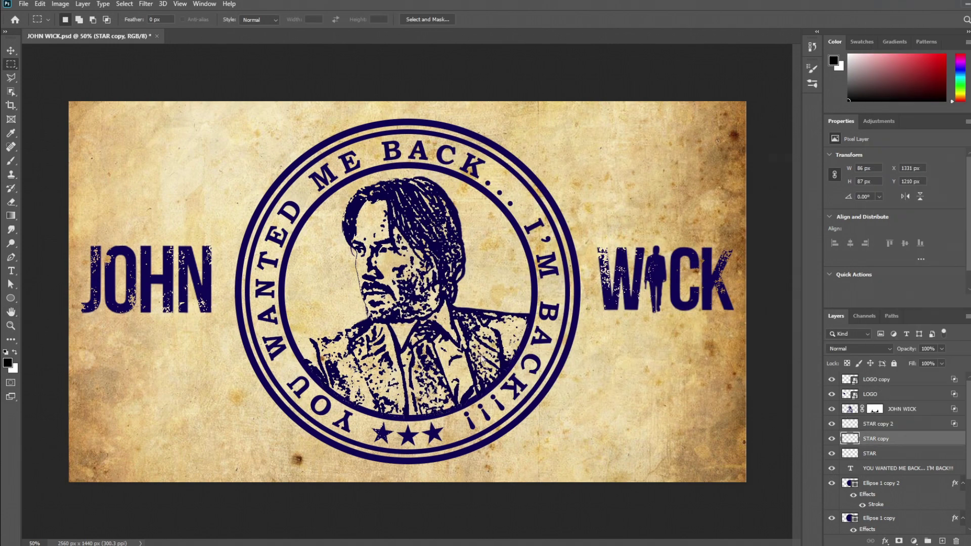
left_click_drag(538, 358, 629, 358)
left_click_drag(670, 362, 661, 363)
left_click(764, 174)
- Distress the curved YOU WANTED ME BACK... I'M BACK!!! text via Blend If sliders
right_click(923, 469)
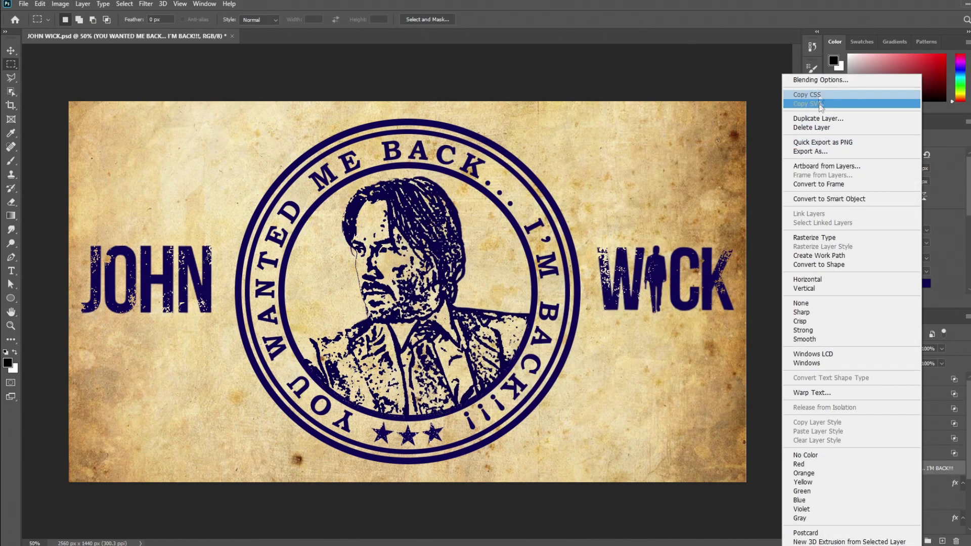
left_click(809, 74)
left_click_drag(730, 272, 835, 272)
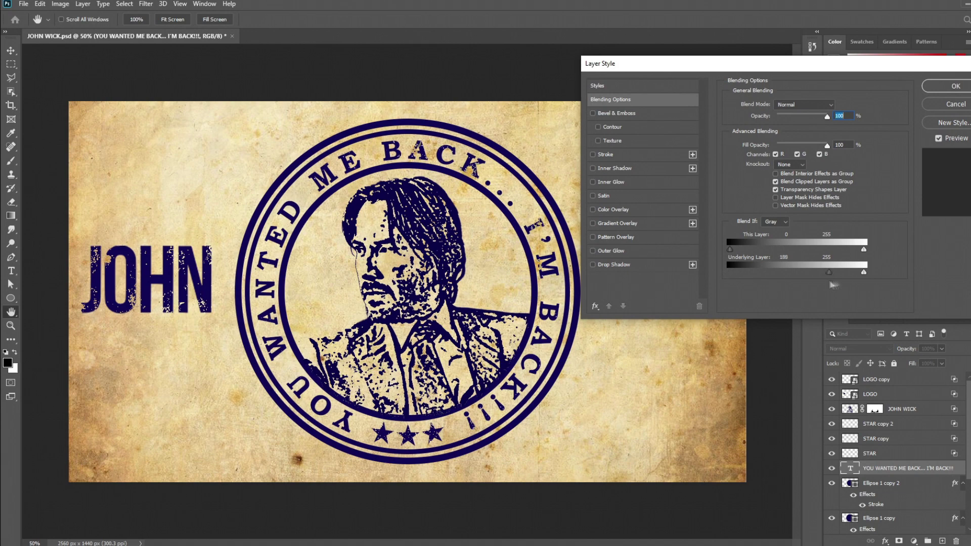
left_click_drag(864, 272, 820, 272)
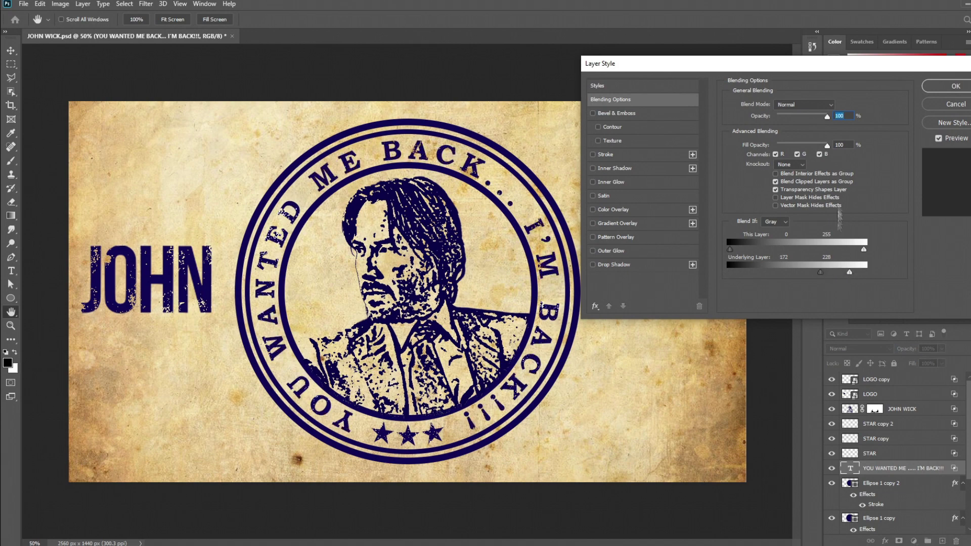
left_click(955, 86)
- Distress the outer ring, Ellipse 1 copy 2, with Blend If underlying values 174 and 224
right_click(880, 483)
key("Escape")
double_click(890, 483)
left_click_drag(864, 272, 847, 272)
left_click_drag(729, 272, 822, 276)
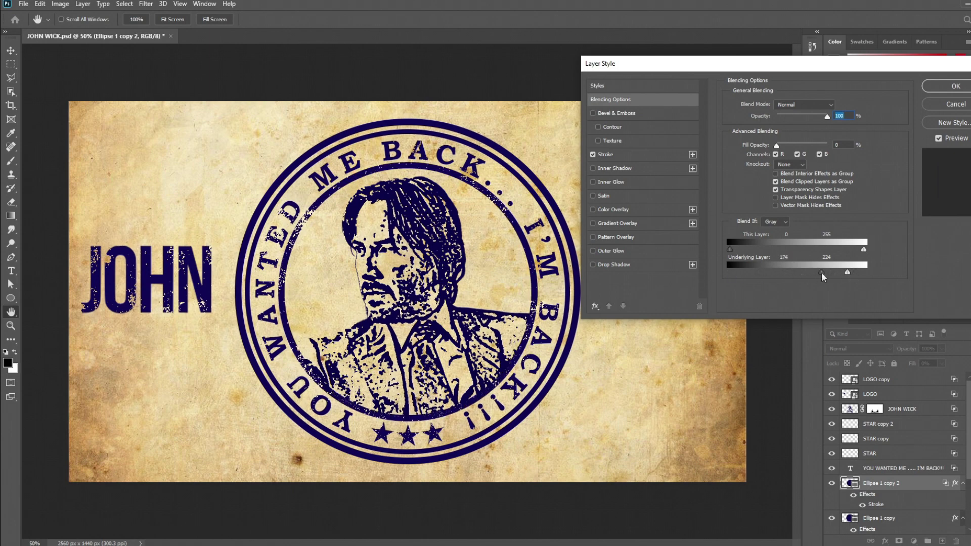